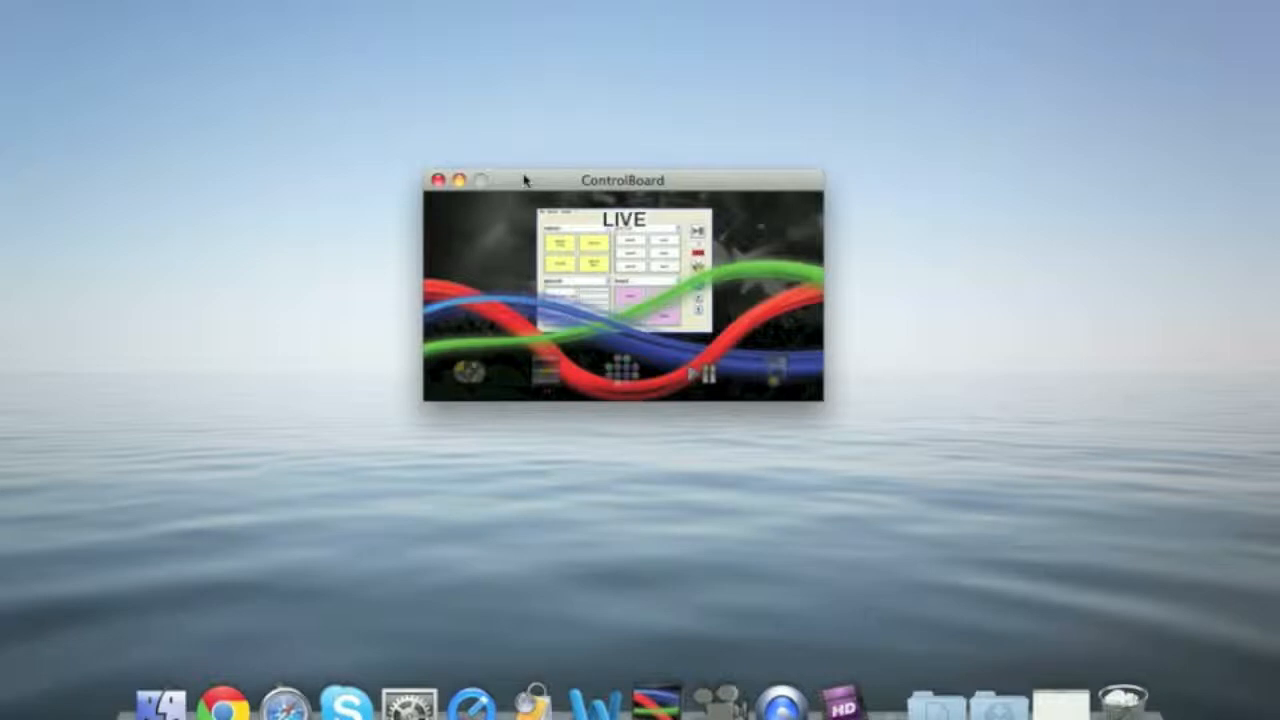
Open the Editor module from the ControlBoard launcher
click(545, 367)
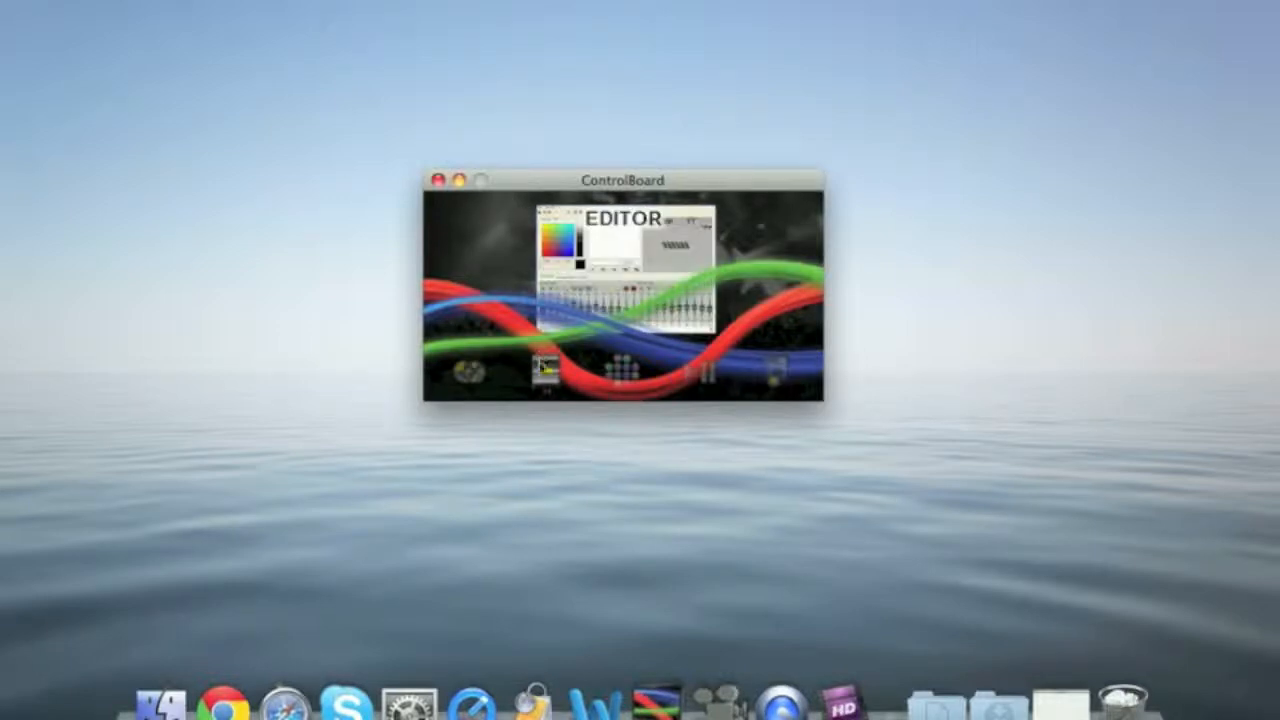
click(545, 367)
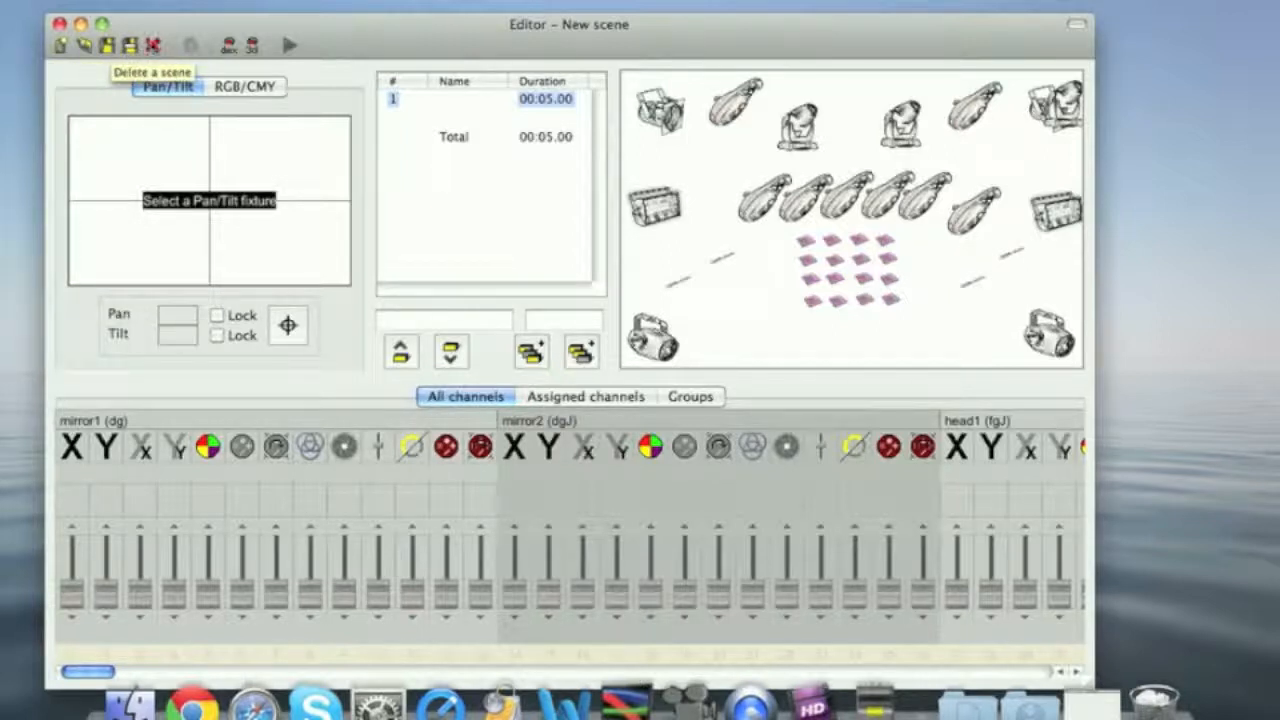
Switch the DMX output on and back off
click(229, 47)
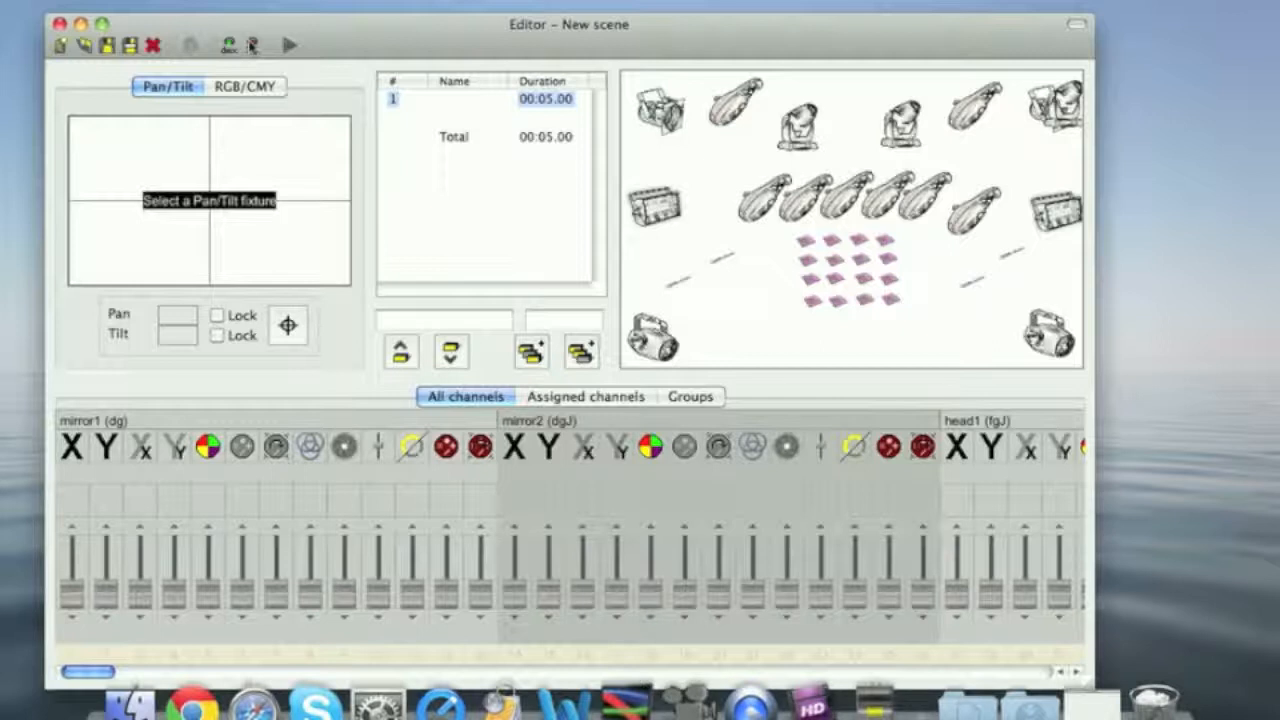
click(230, 45)
click(174, 556)
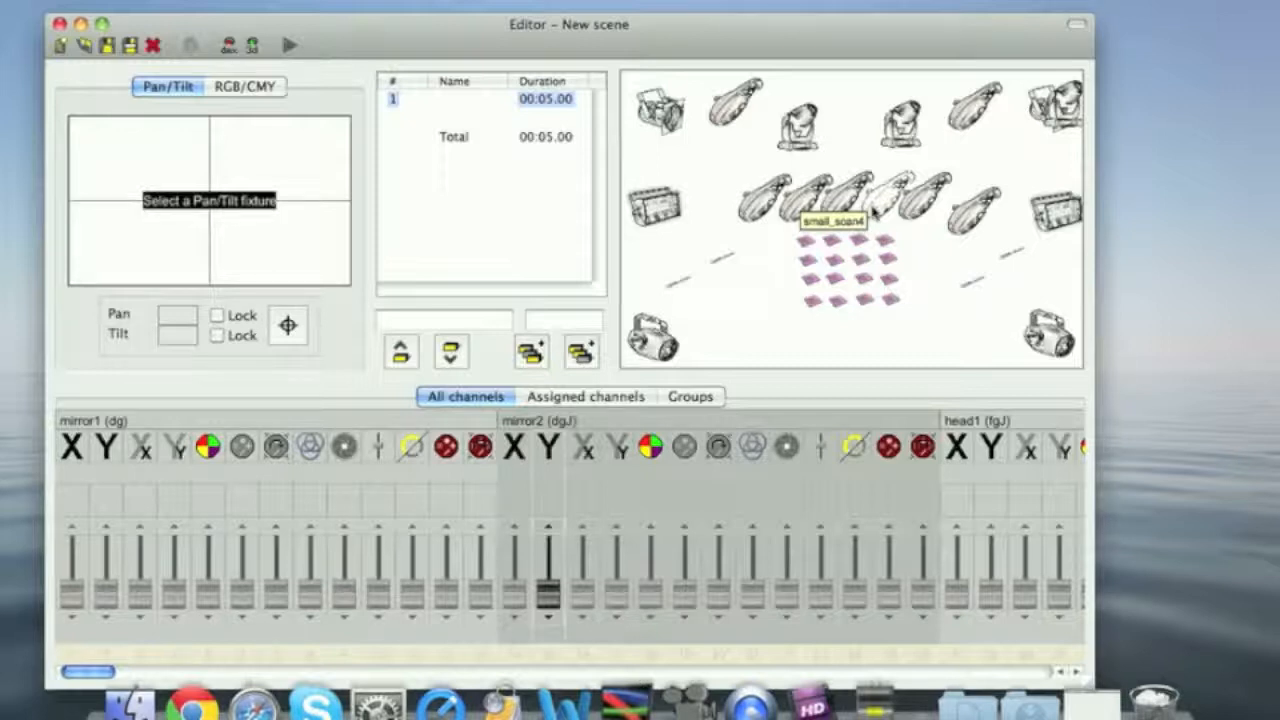
Select both color changers and both strobes in the fixture layout to show their channels, and clear the selection
click(656, 345)
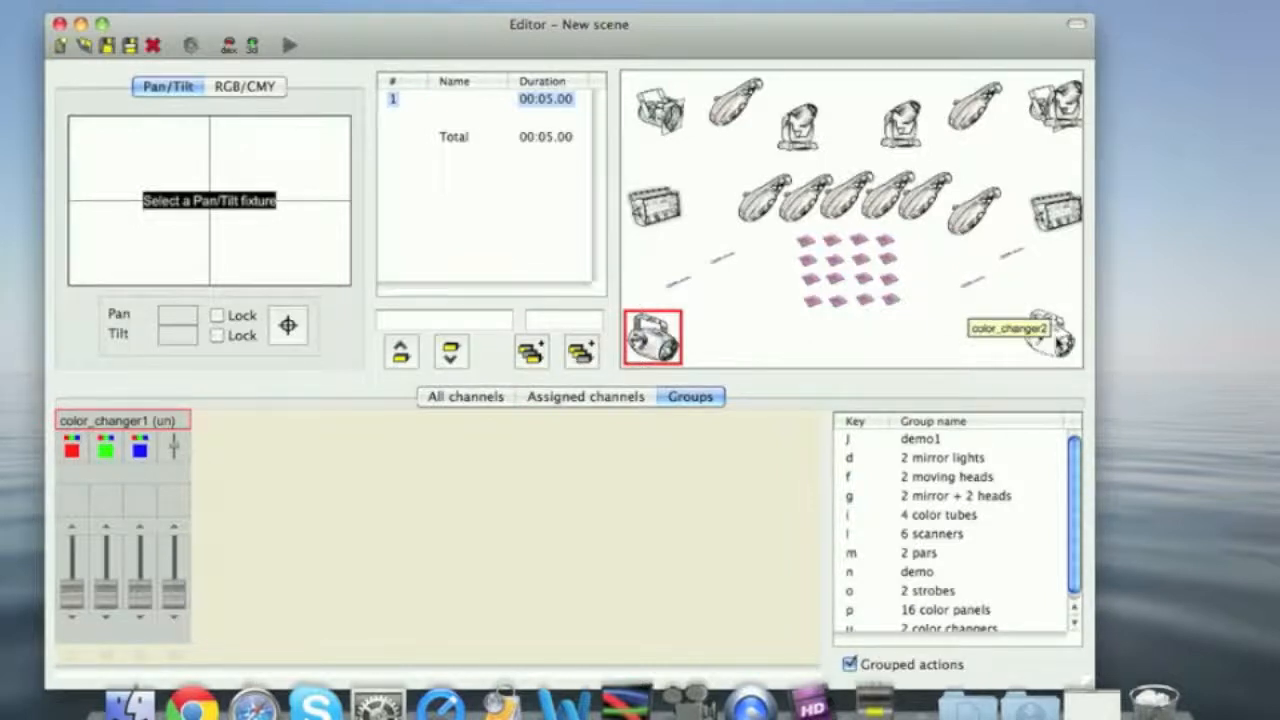
click(1048, 336)
click(1053, 212)
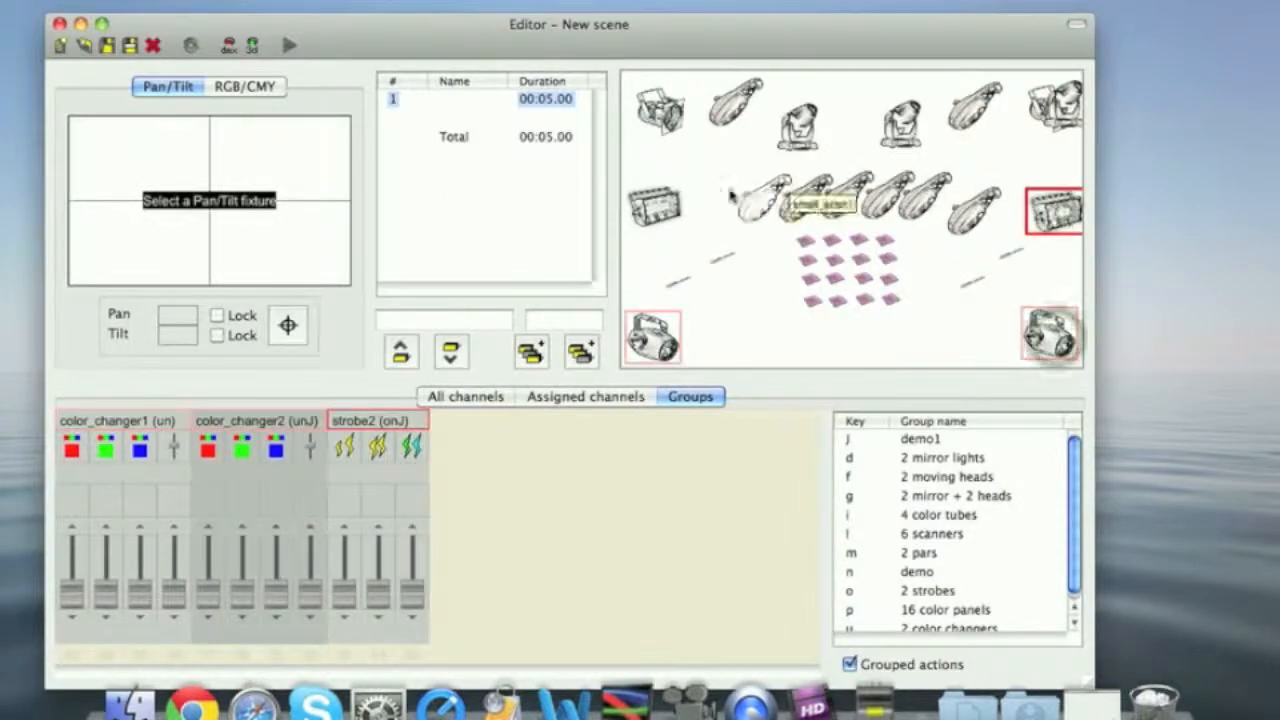
click(660, 205)
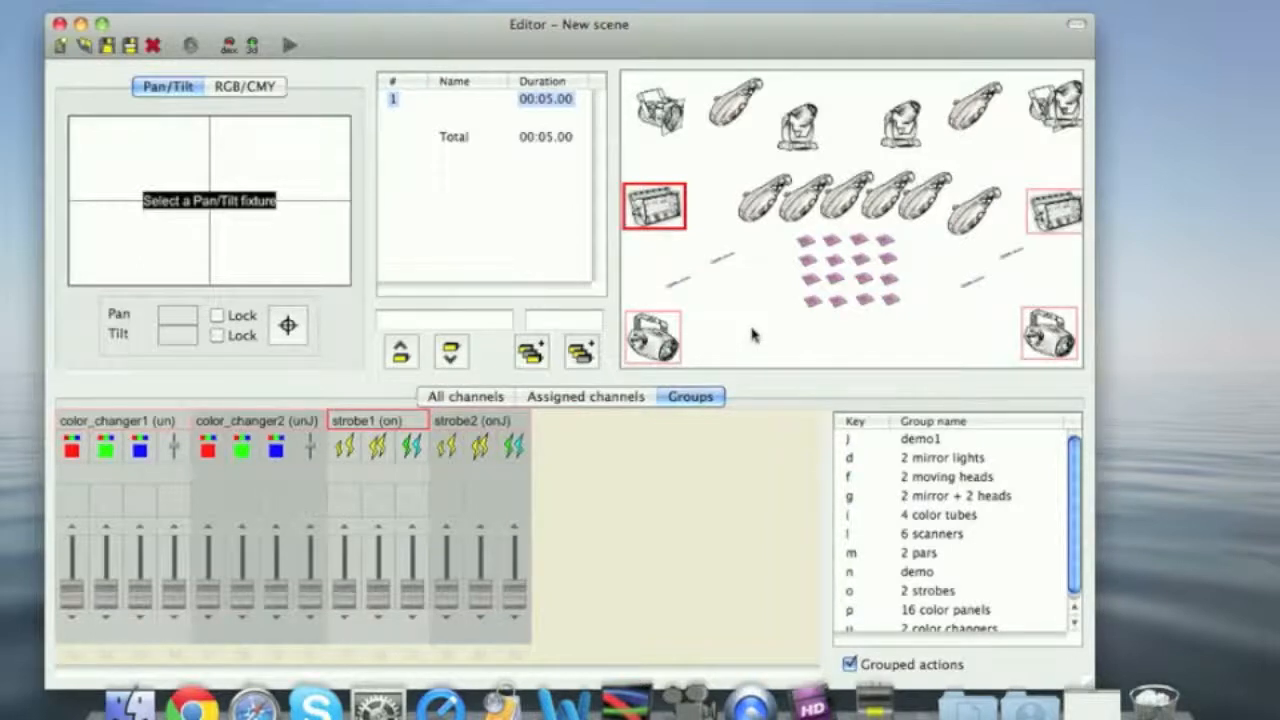
click(852, 326)
Create a fixture group named Demo with key z from the fixtures in the area spanning the 16 color panels up to mirror1
drag(921, 331, 651, 82)
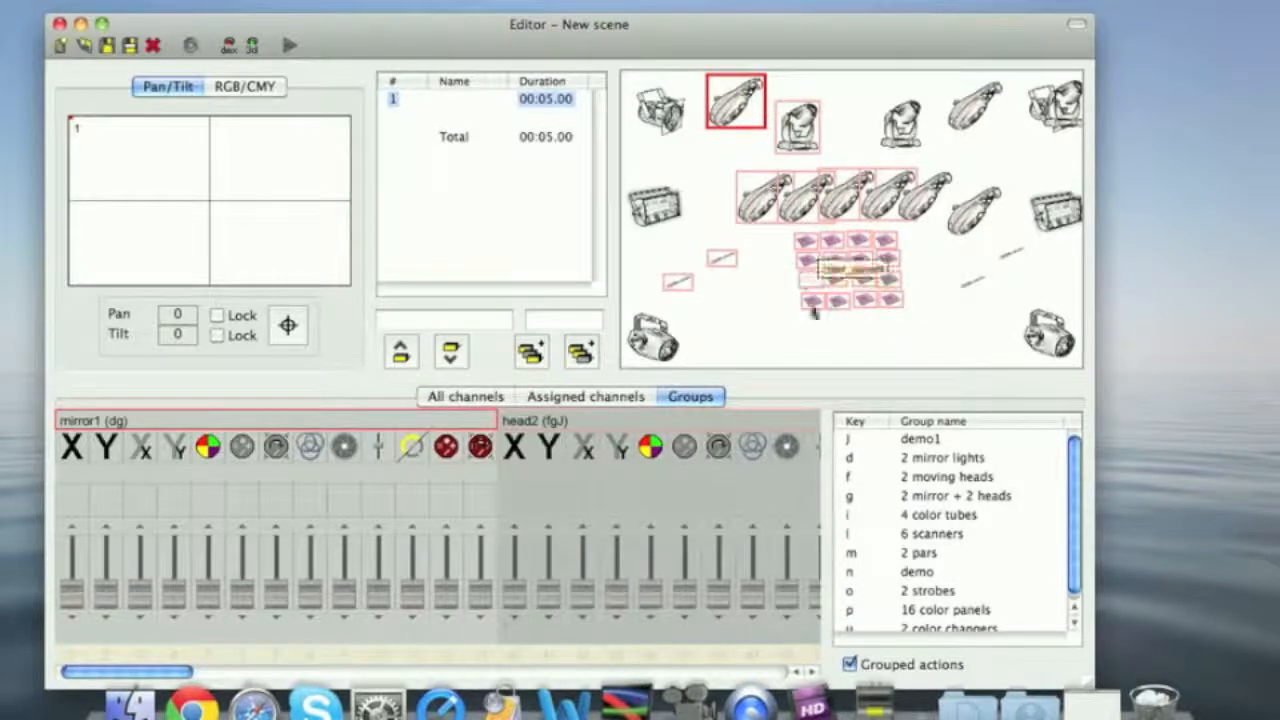
right_click(874, 543)
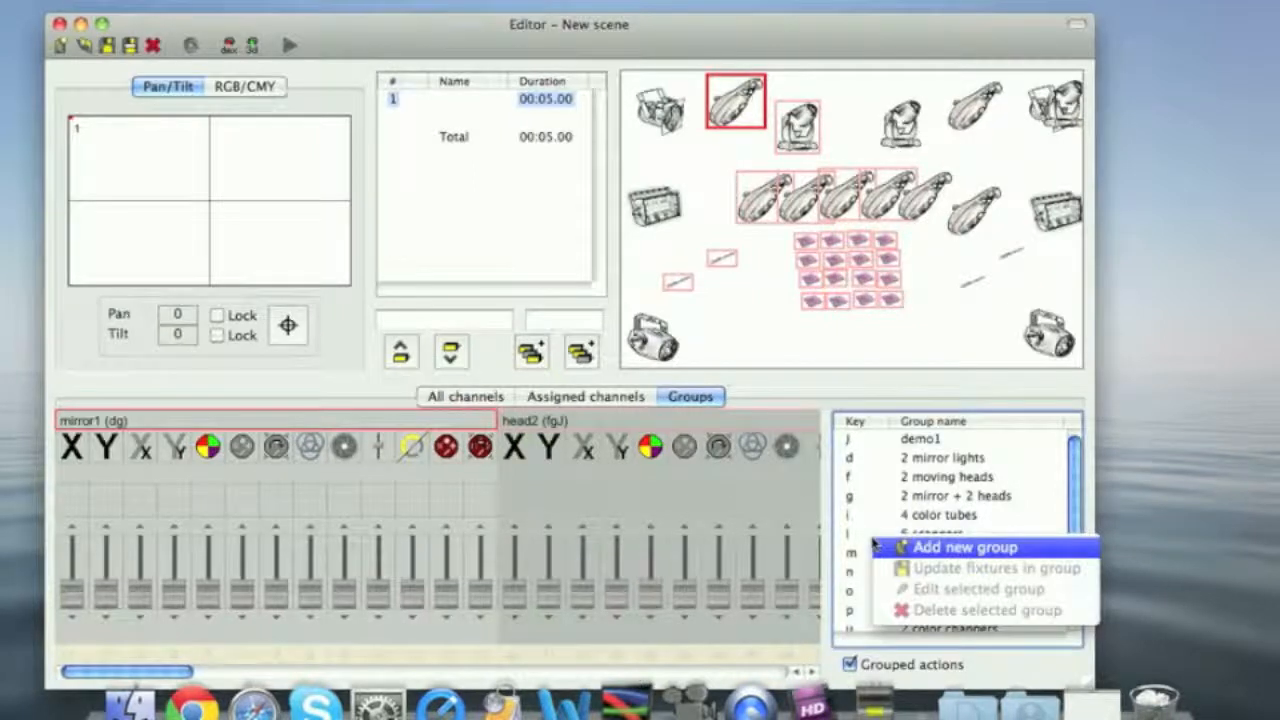
click(977, 550)
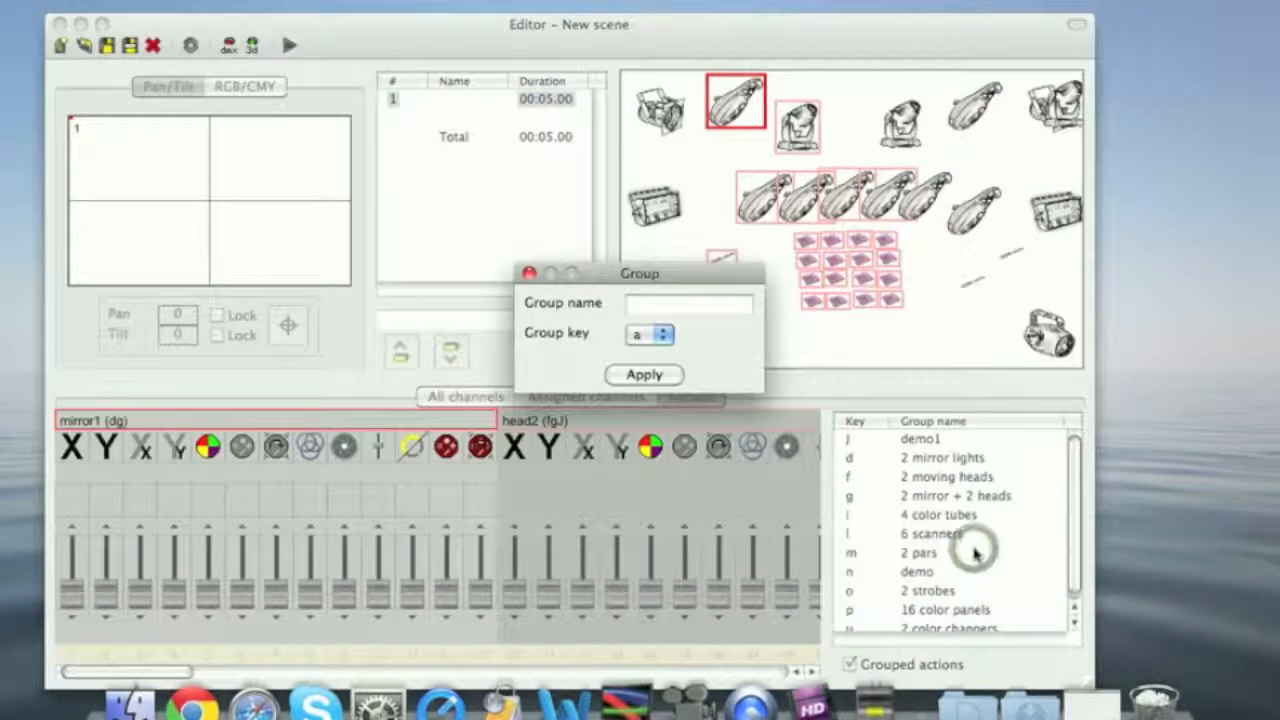
click(663, 335)
click(663, 335)
click(668, 304)
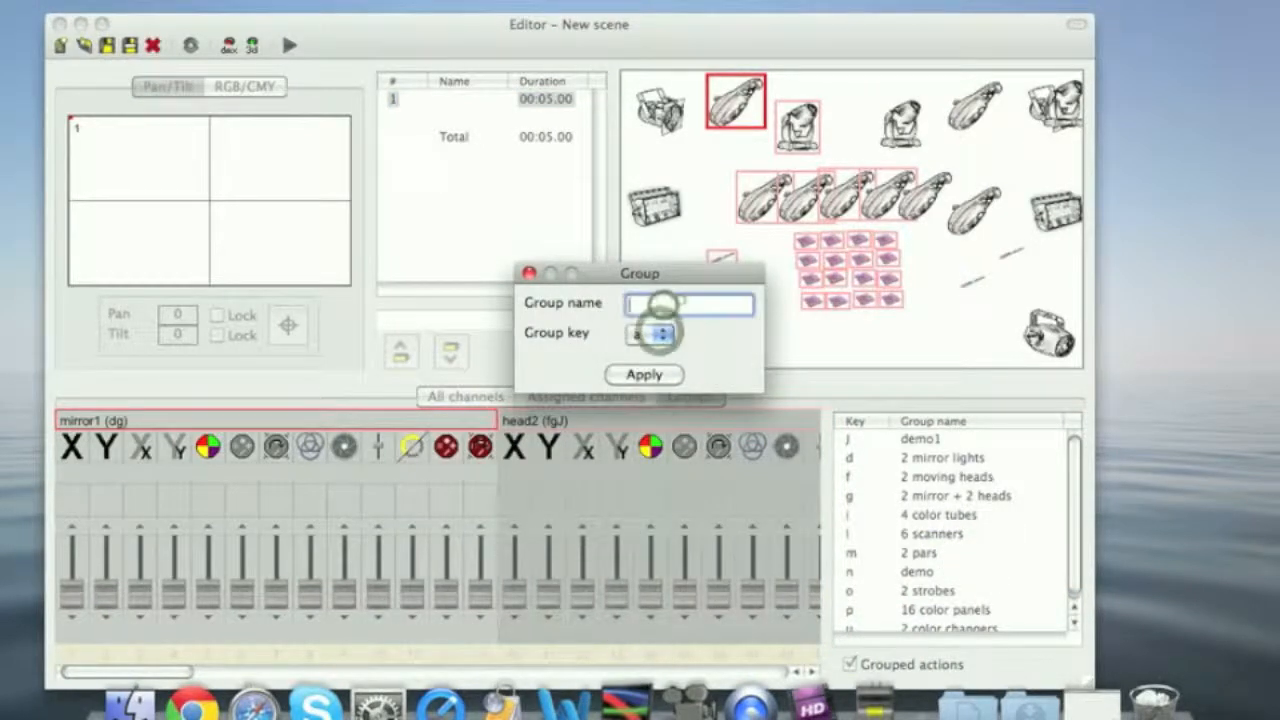
text(Demo)
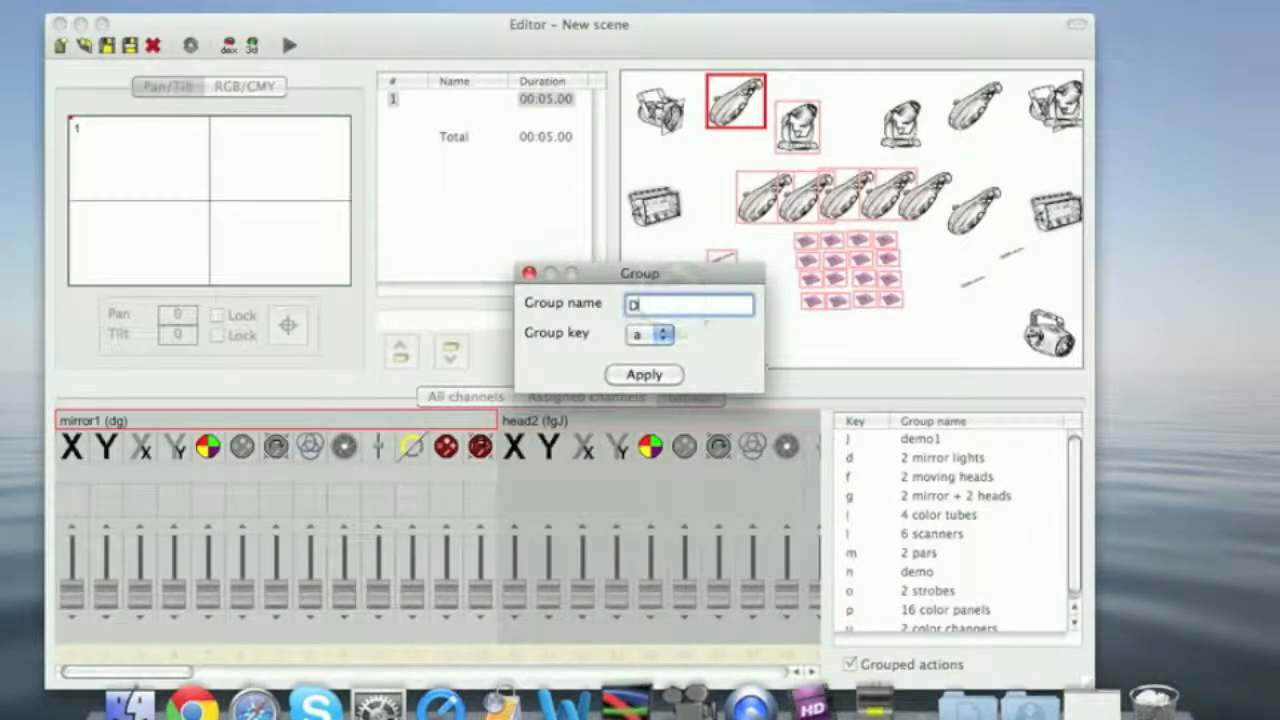
click(663, 335)
click(664, 335)
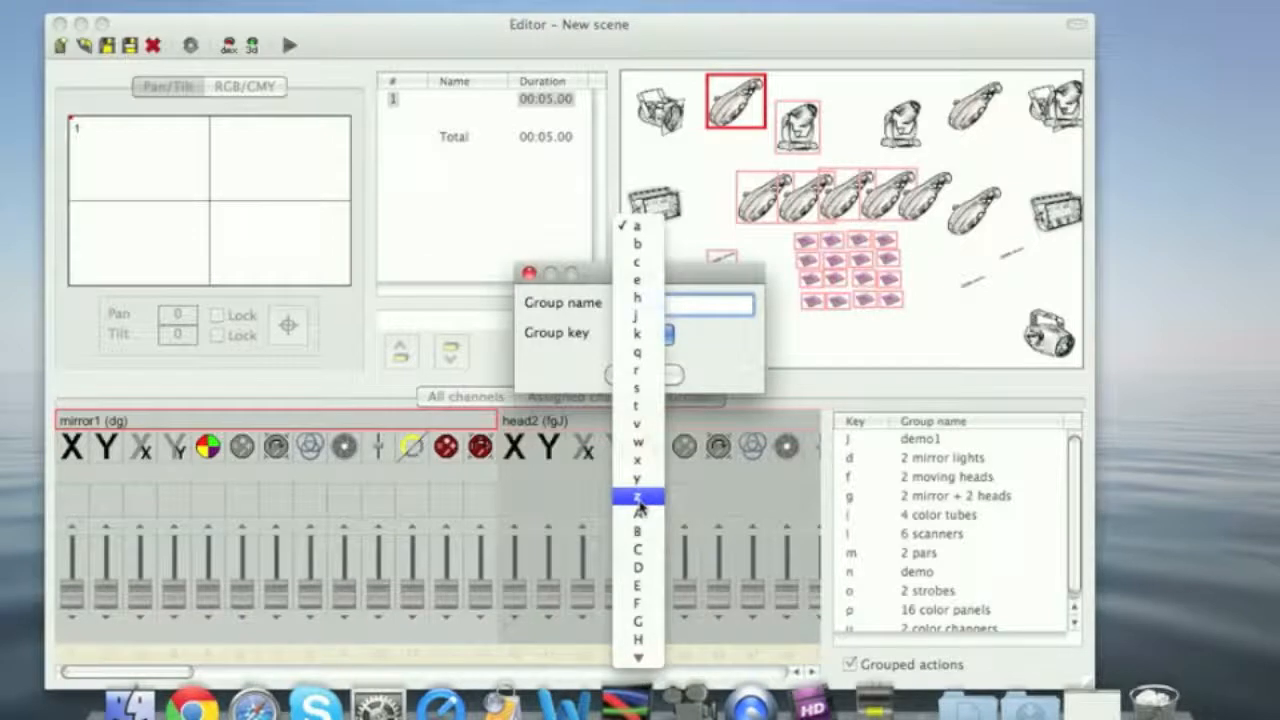
click(640, 505)
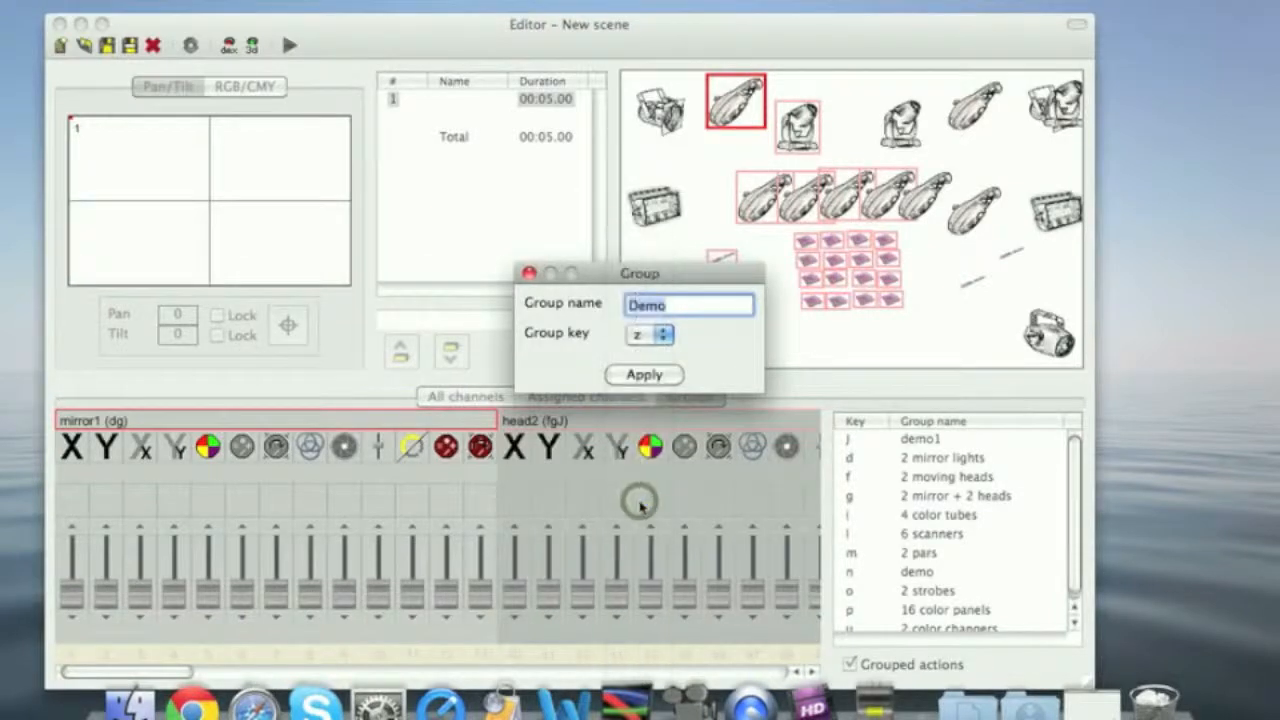
click(646, 375)
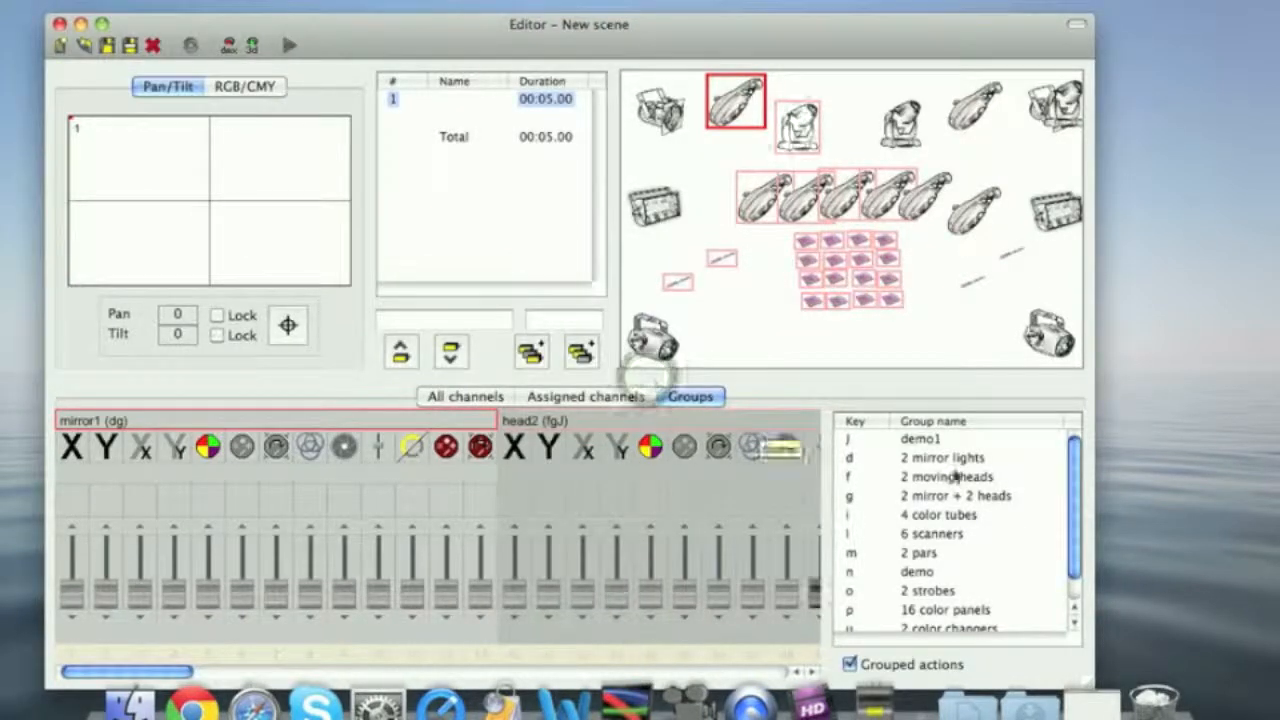
Check the new Demo group by switching the group selection between Demo and 2 color changers
scroll(968, 486, down, 2)
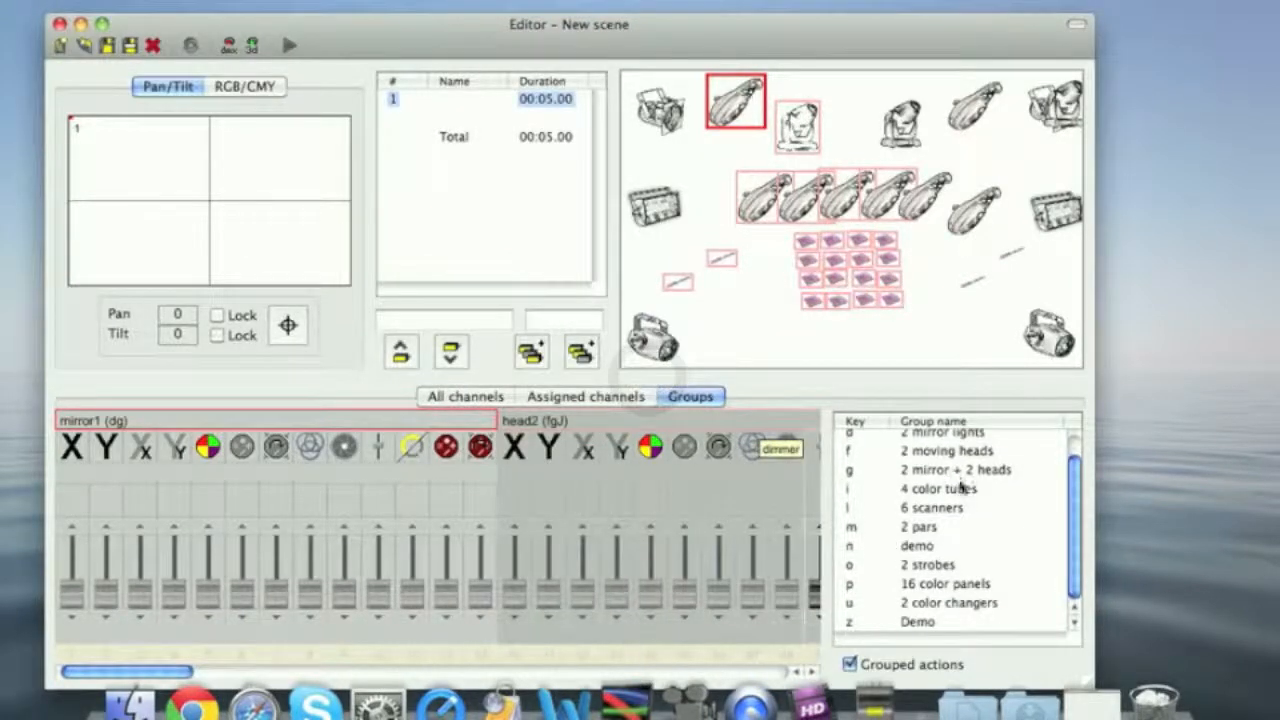
click(920, 622)
key(Up)
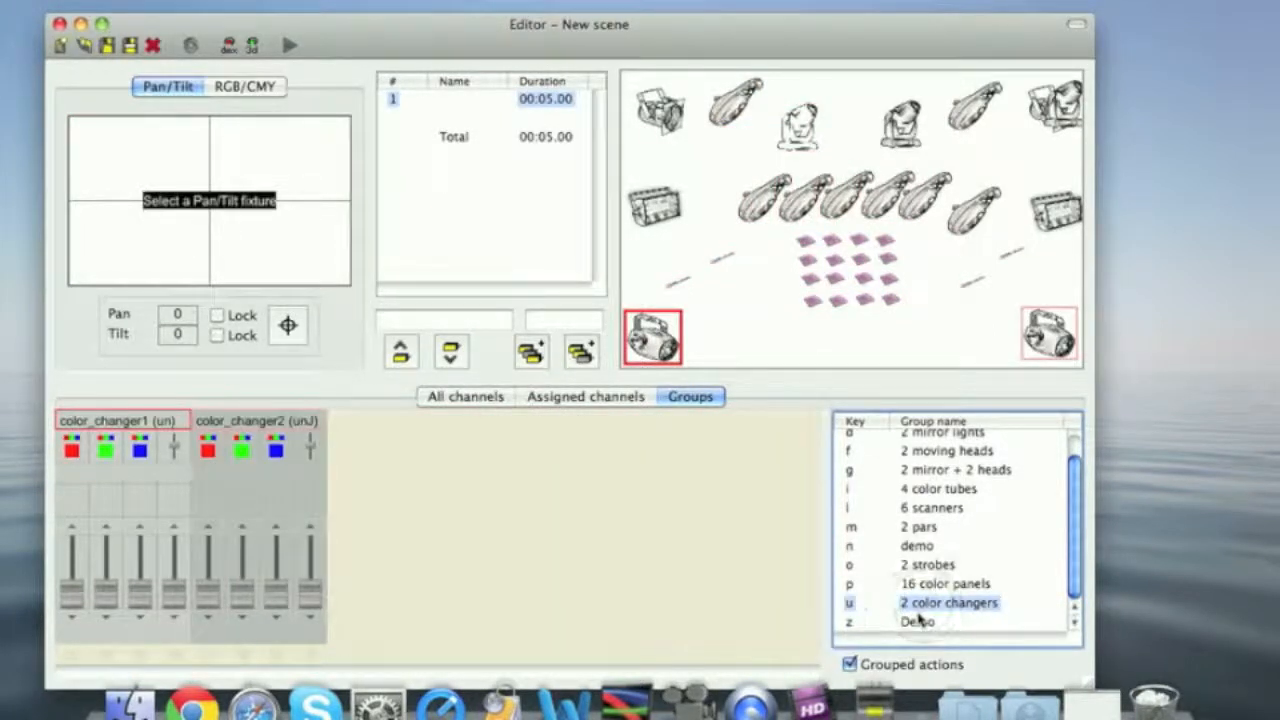
key(Down)
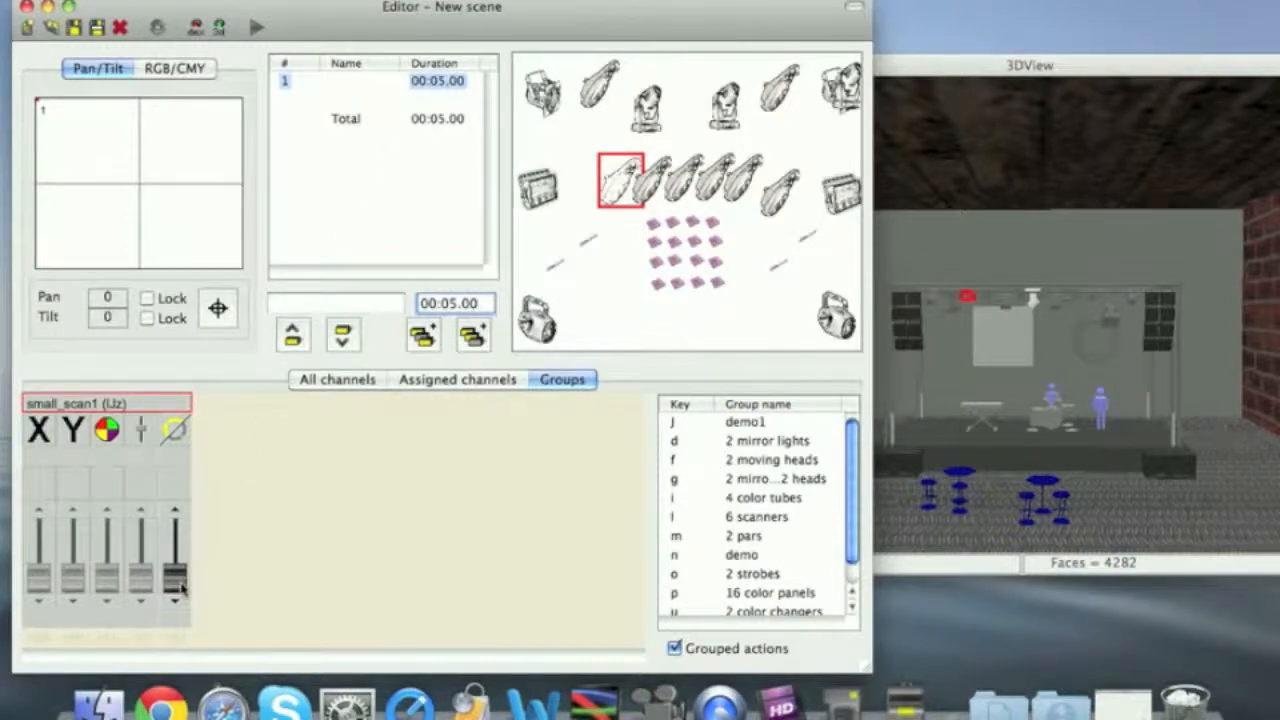
Set small_scan1's dimmer and channel 153 to 255, X to 128, Y to 161 and the colour channel to 122
drag(179, 587, 146, 535)
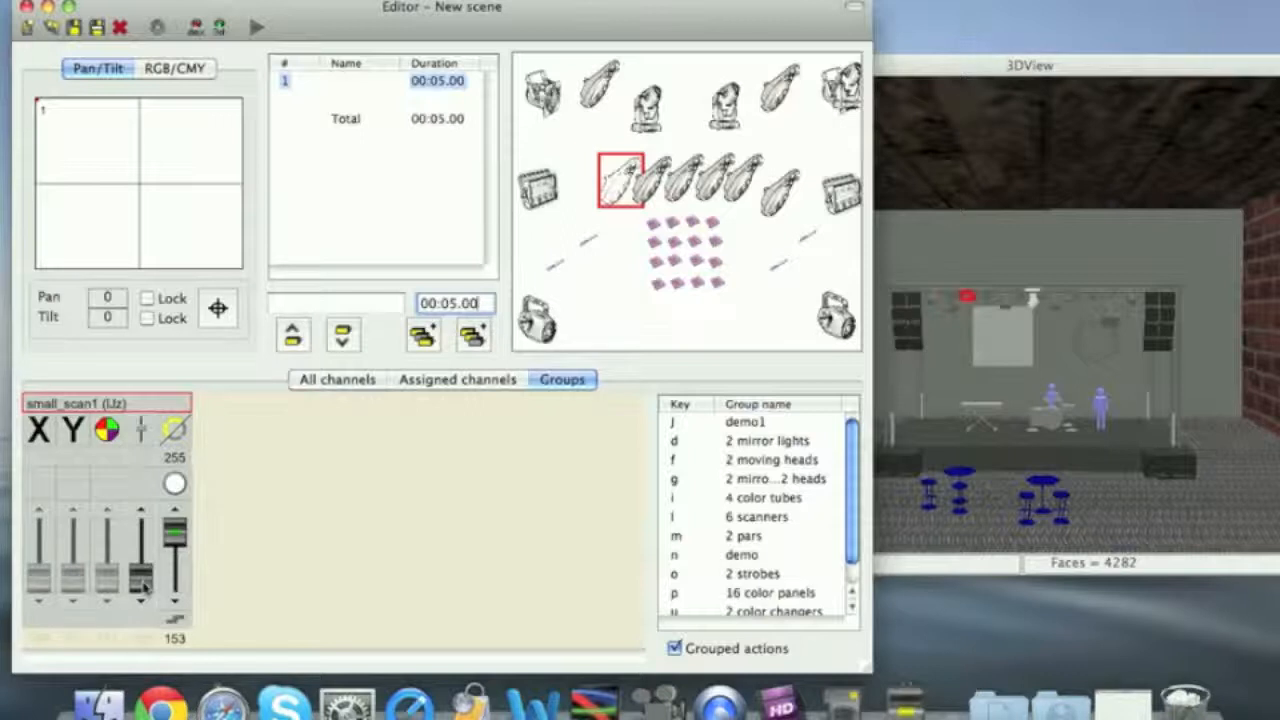
drag(143, 588, 142, 524)
drag(43, 588, 35, 562)
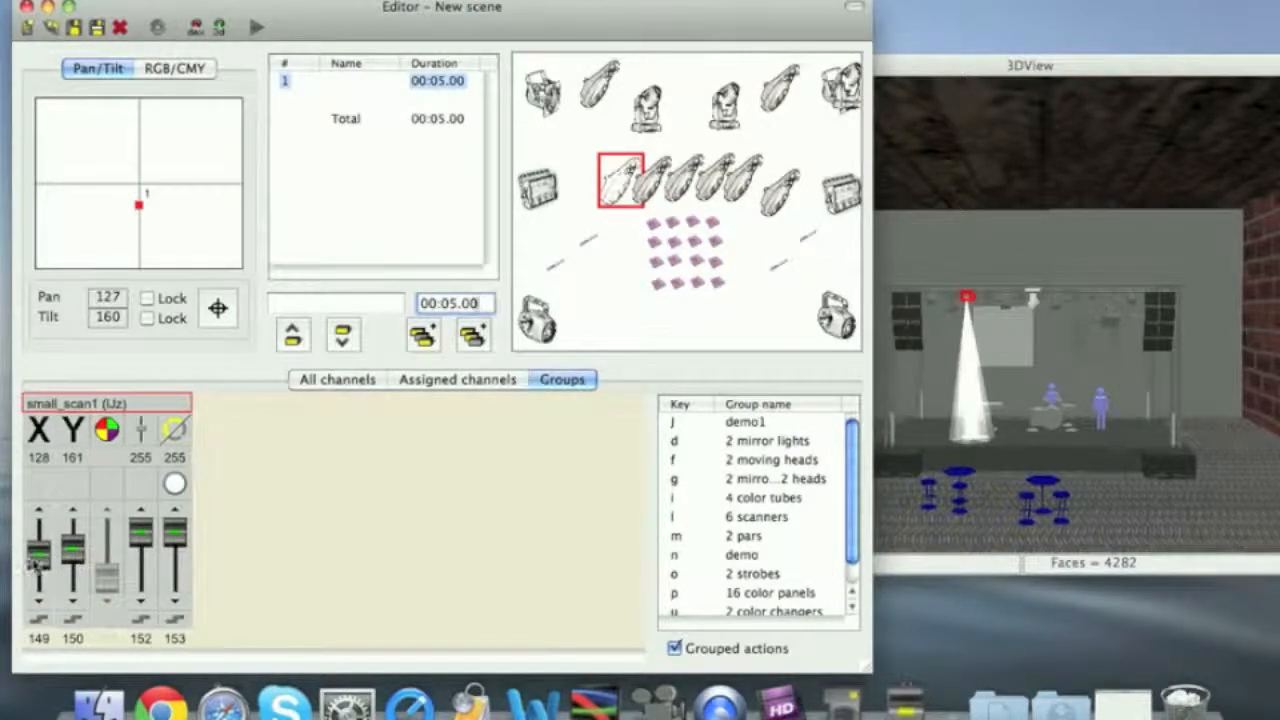
drag(107, 580, 113, 556)
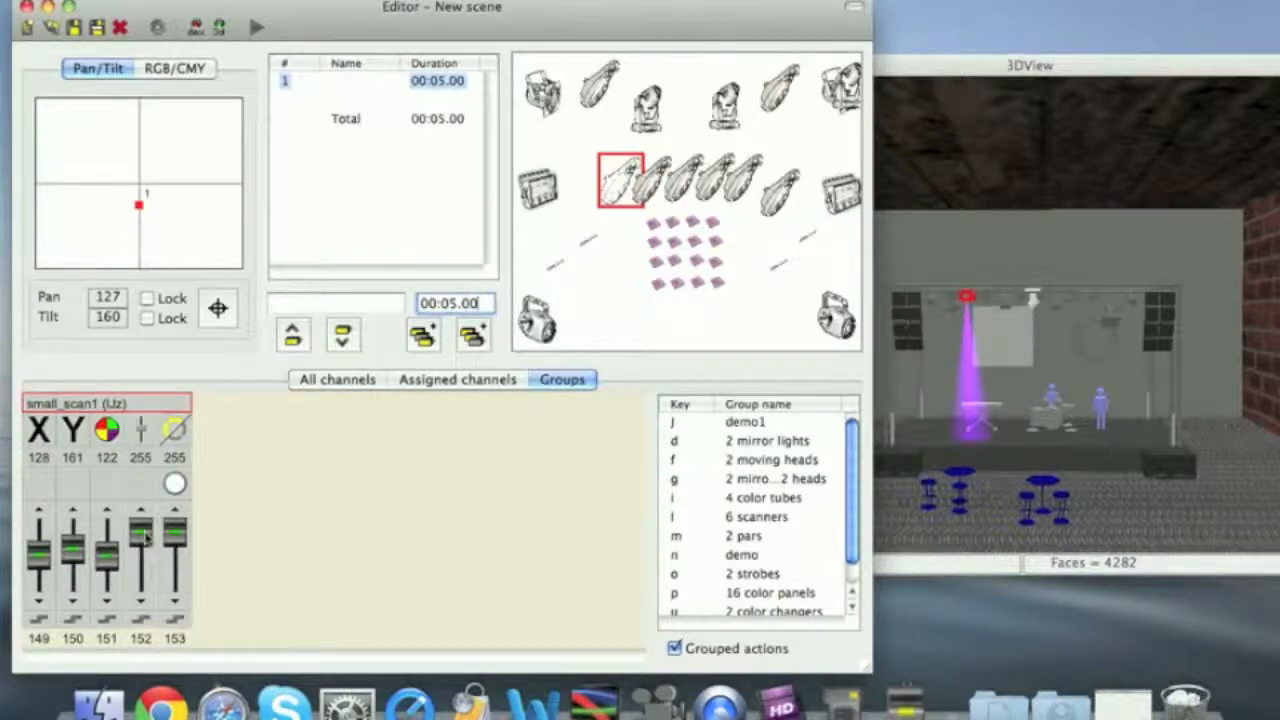
Set small_scan1's dimmer channel to 0 in step 1
drag(145, 537, 127, 655)
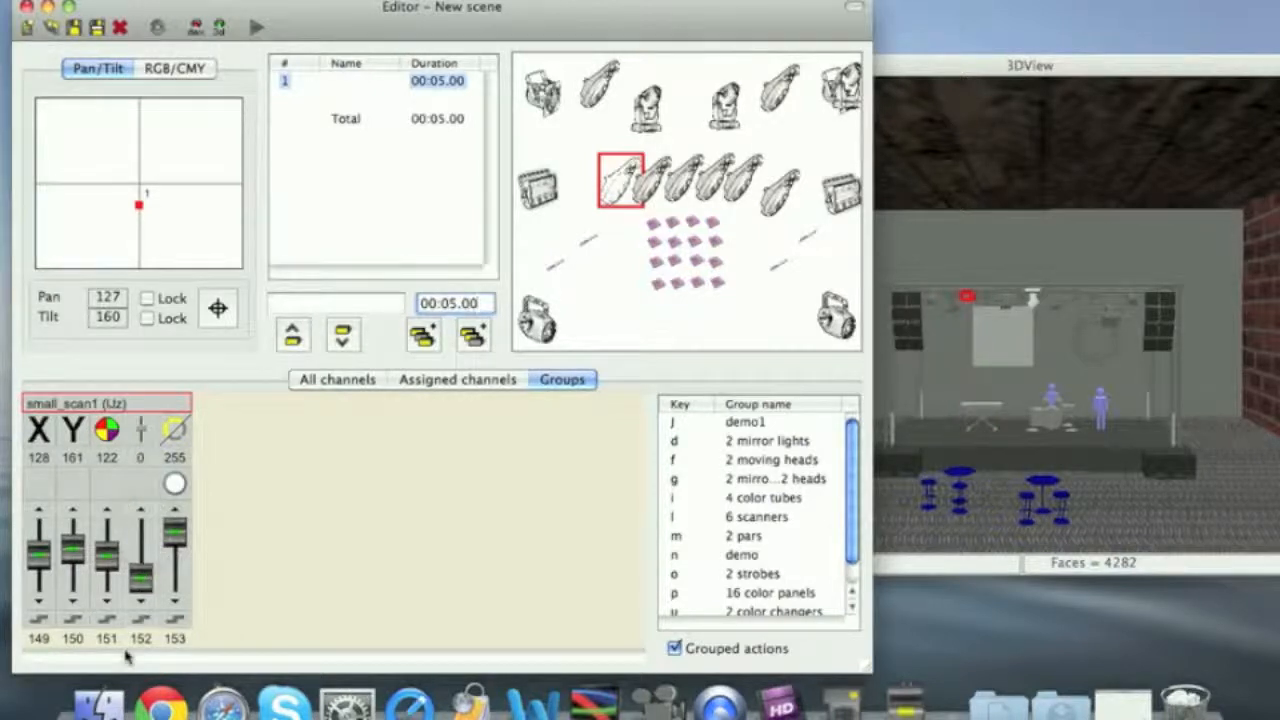
click(141, 620)
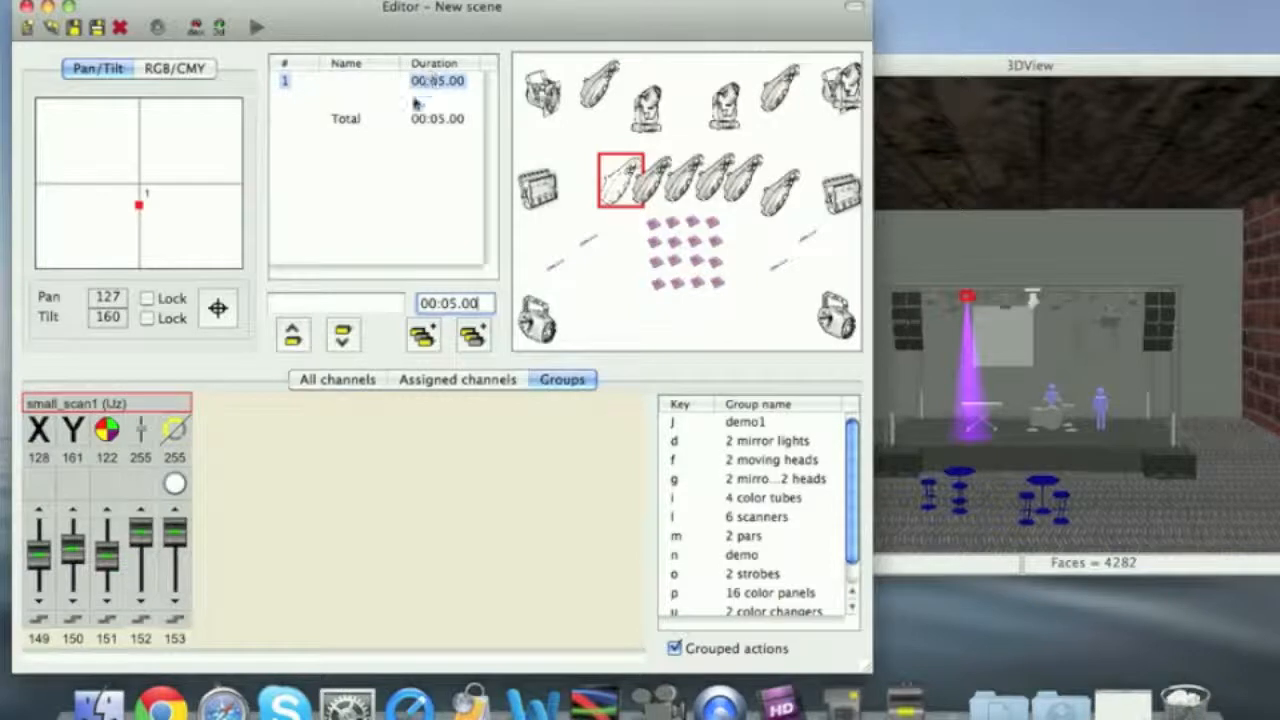
click(143, 520)
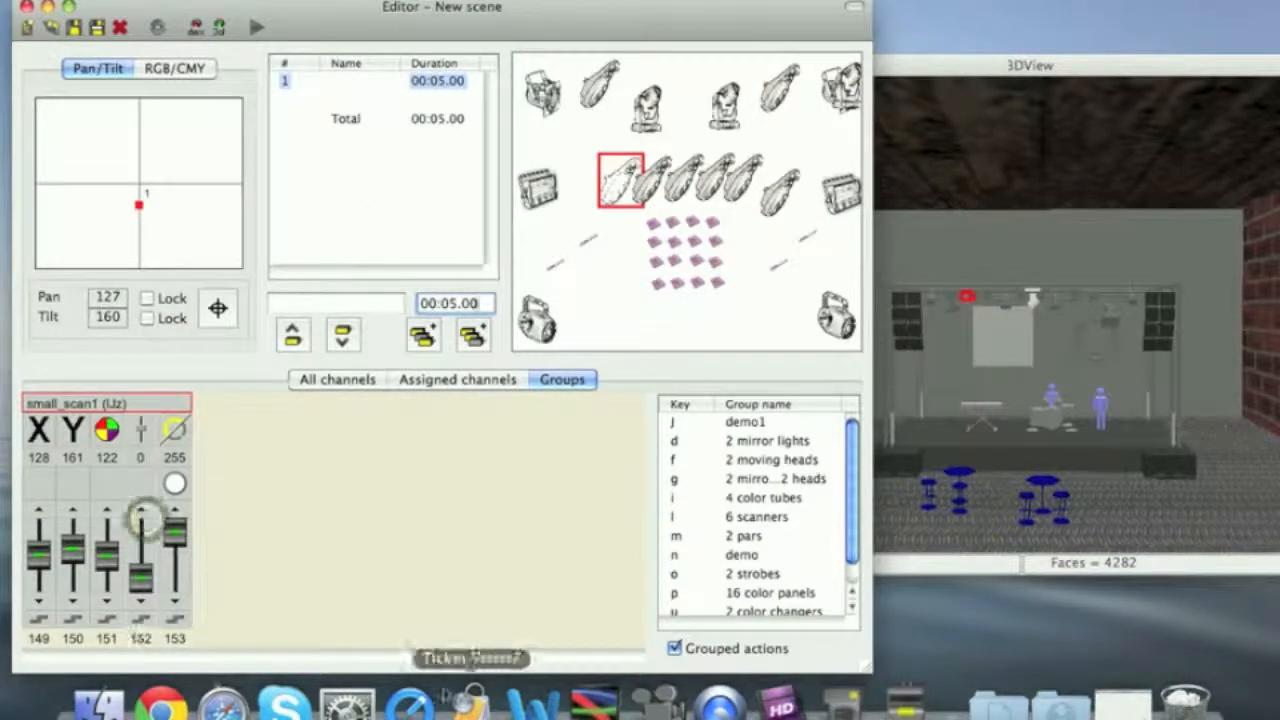
Set the duration of scene step 1 to 00:01.00
click(477, 303)
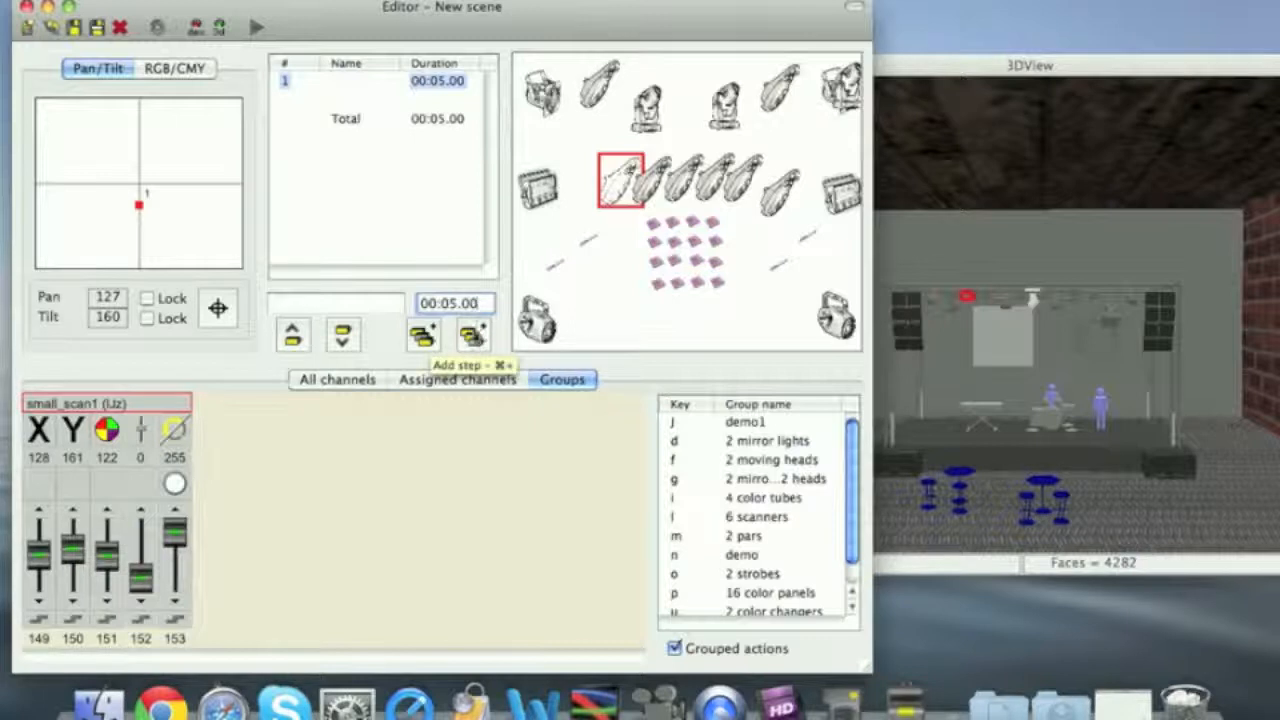
click(451, 303)
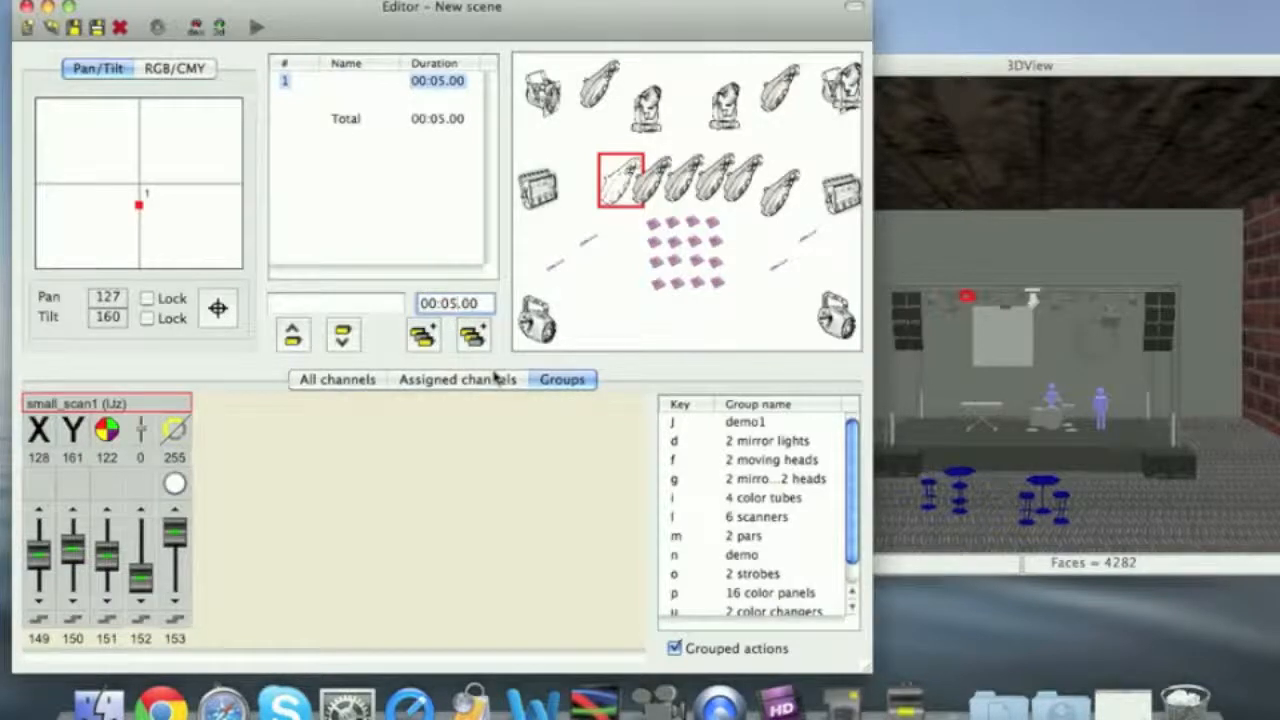
key(BackSpace)
text(1)
click(340, 300)
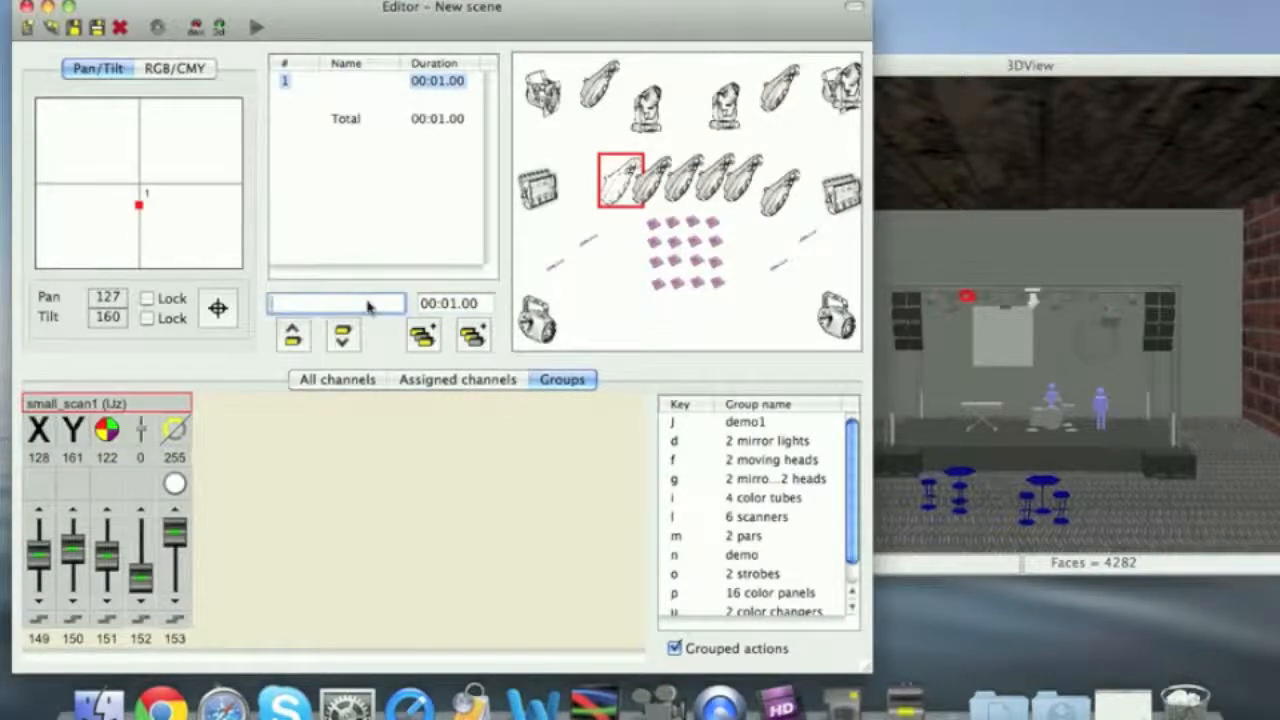
Add a second step to the scene and set its duration to 00:05.00
click(476, 338)
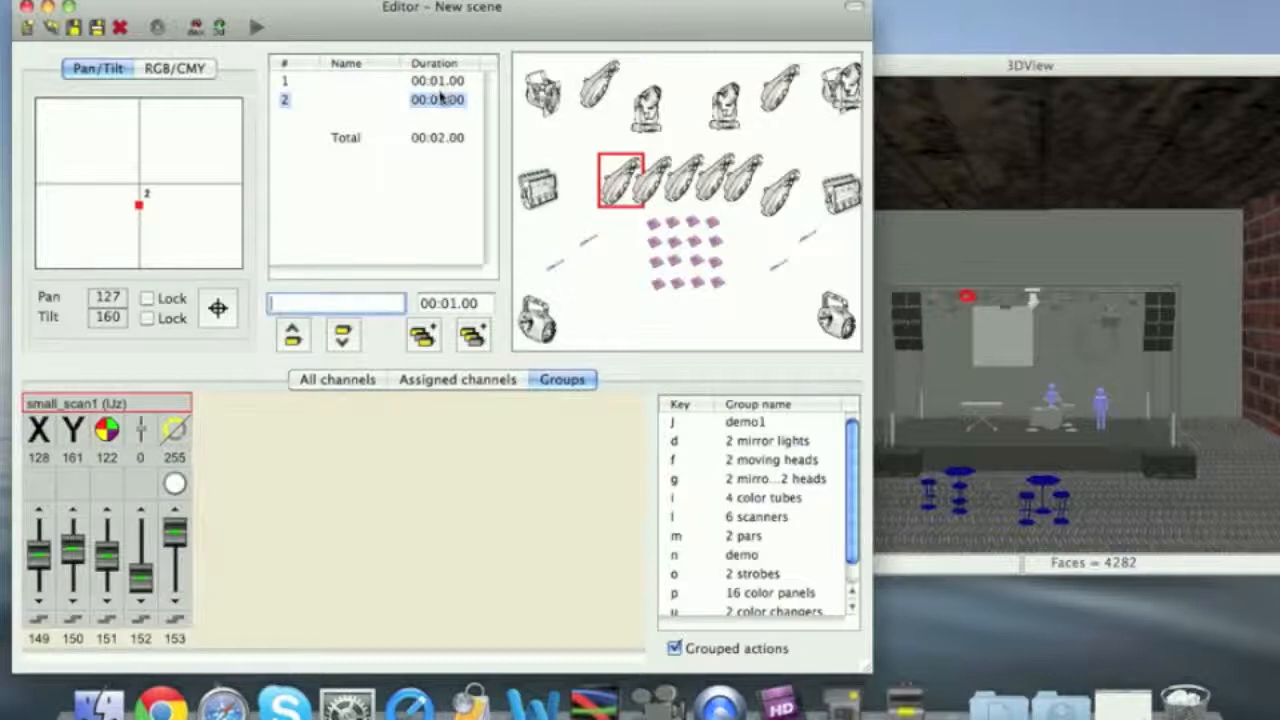
click(285, 103)
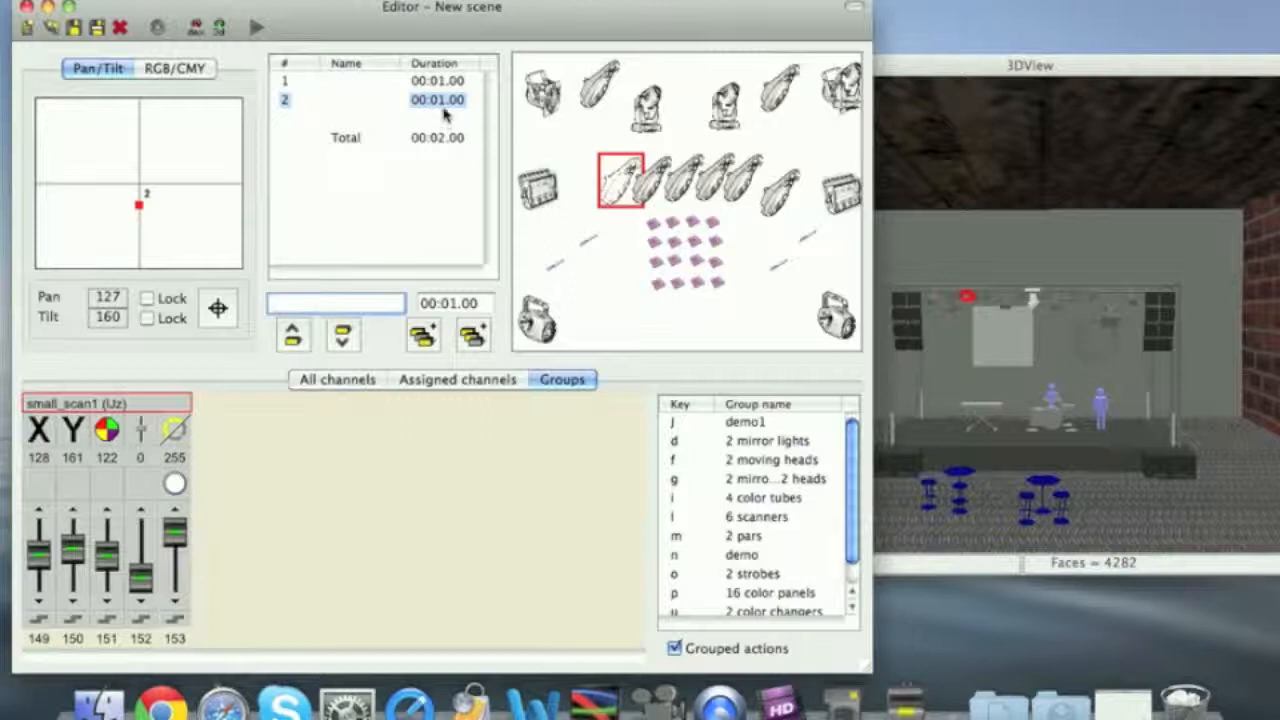
click(455, 302)
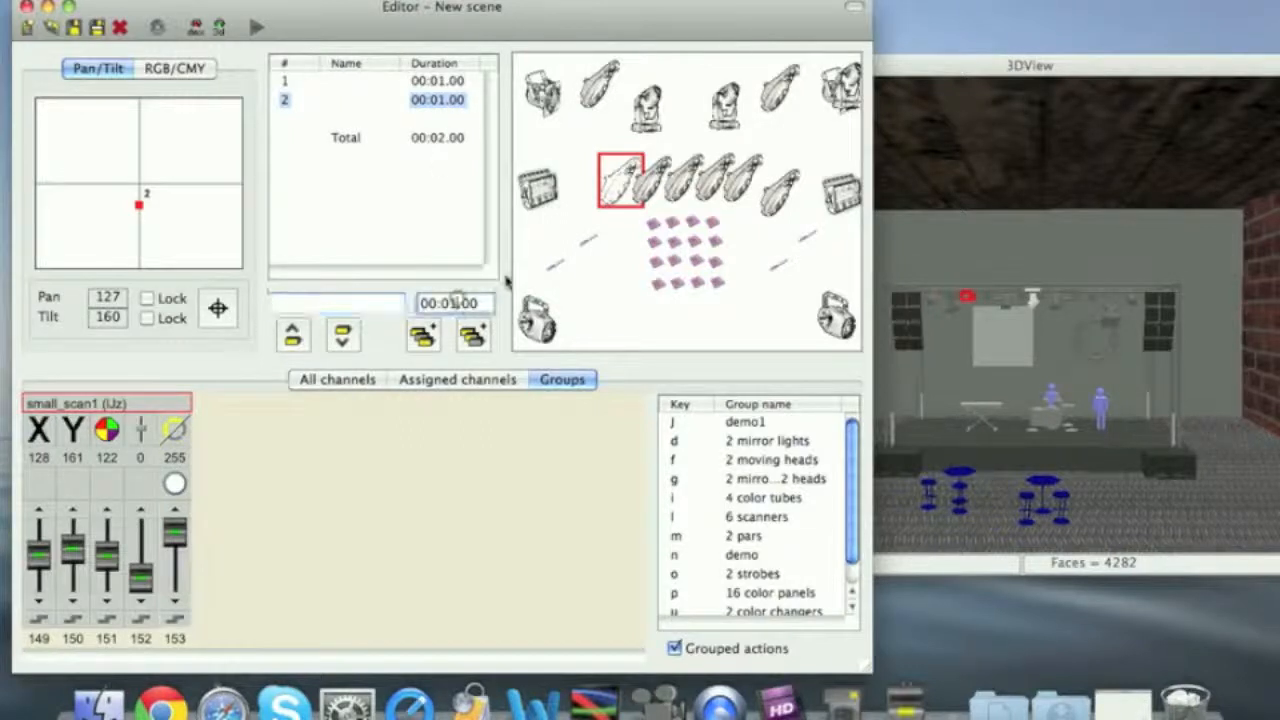
text(00:05.00)
key(Return)
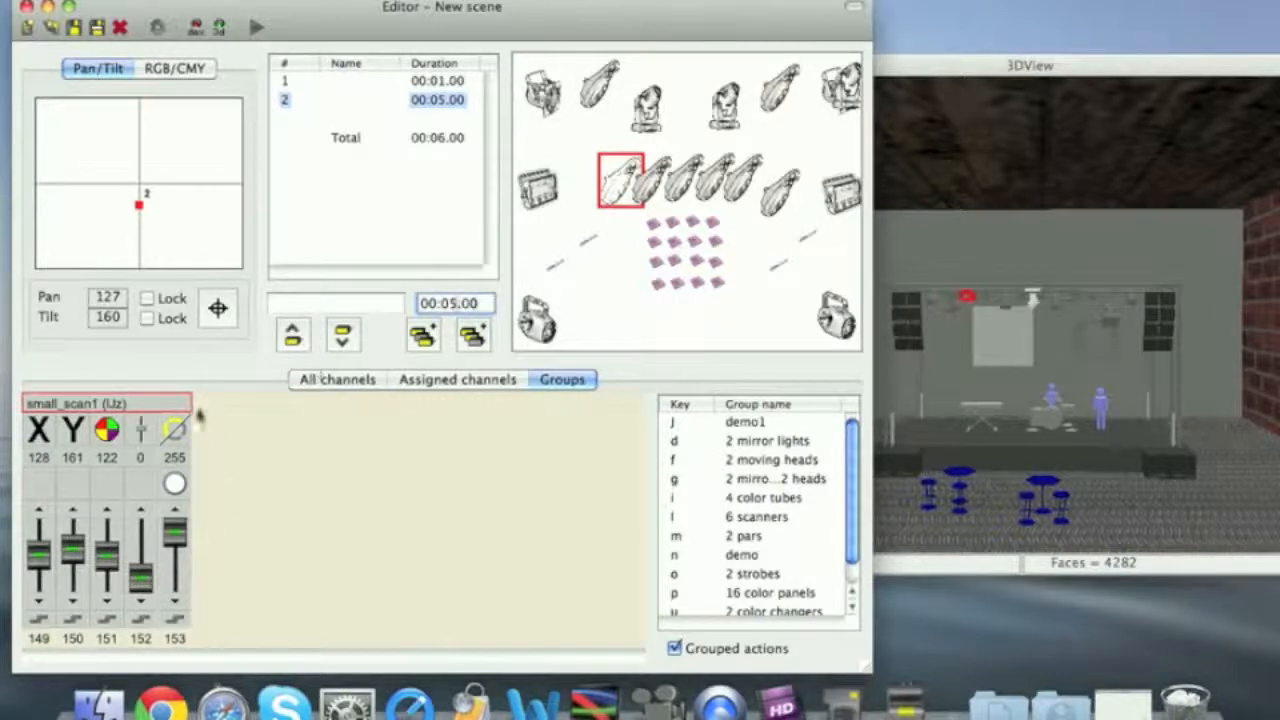
Switch small_scan1's X, Y, colour and dimmer channels to gradual fading in step 2, and raise the dimmer to 255
click(38, 621)
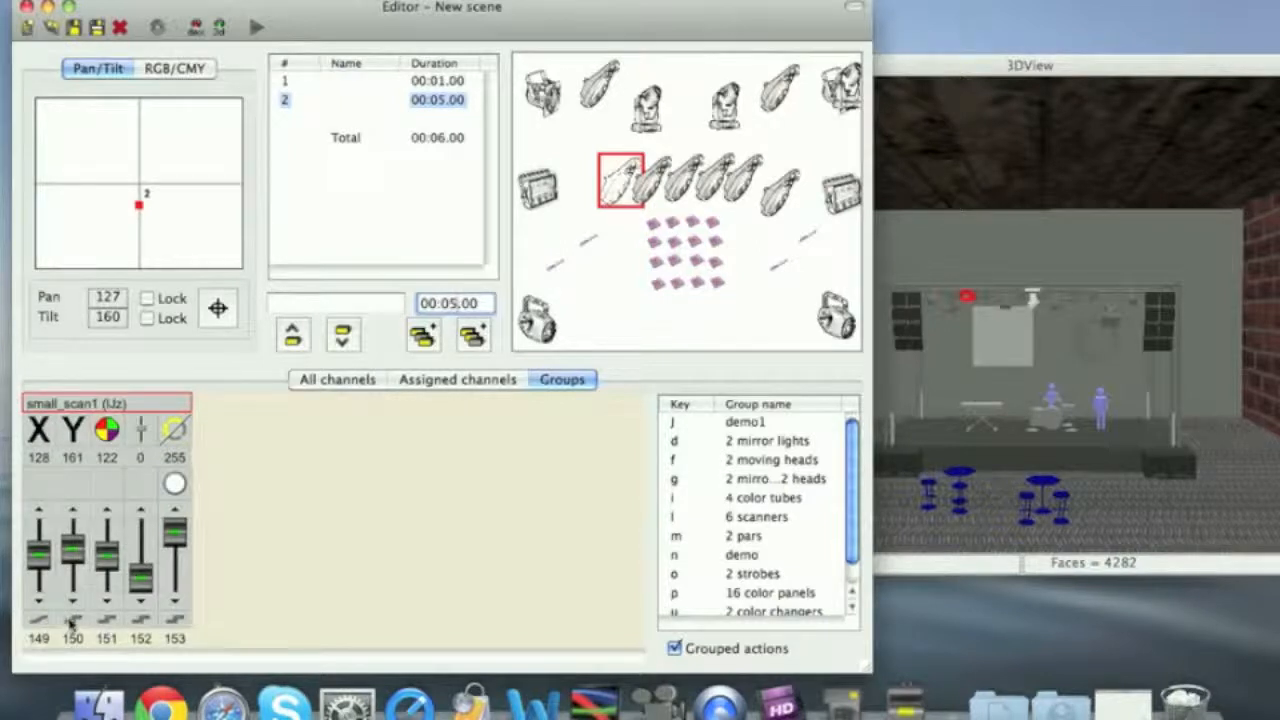
click(78, 620)
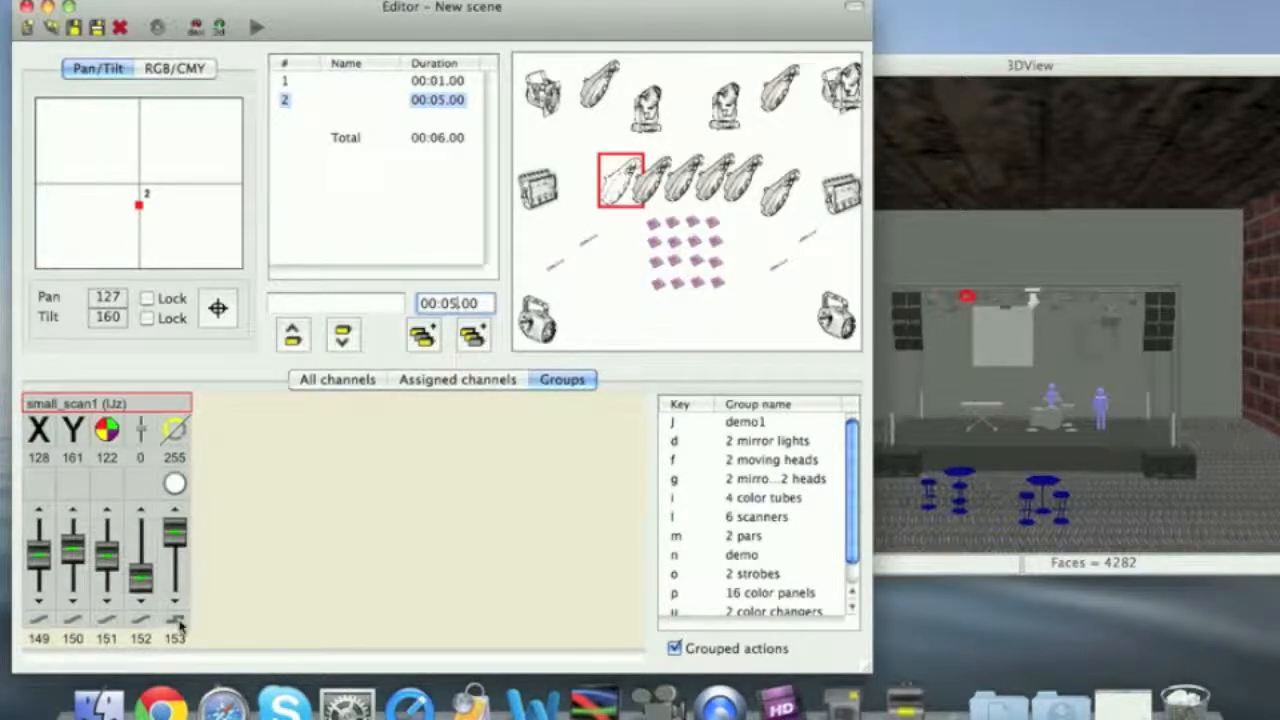
click(178, 621)
drag(140, 578, 143, 522)
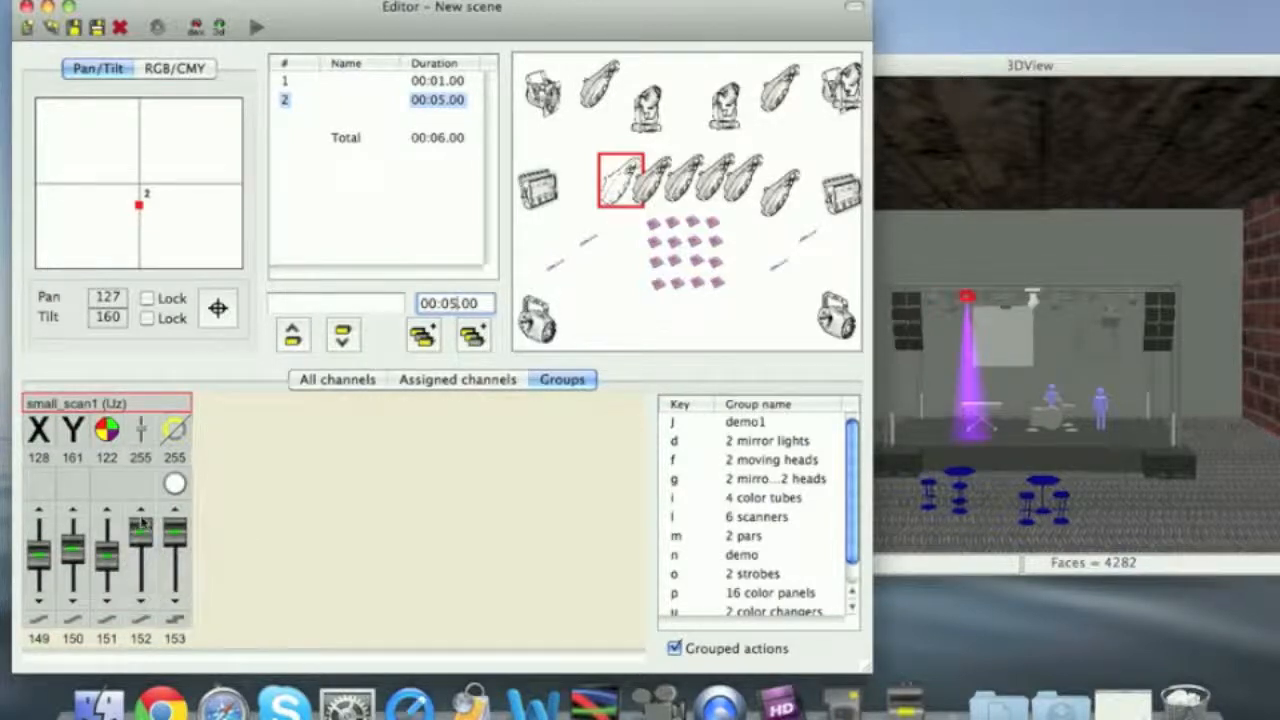
Add a third scene step and move small_scan1's X channel to 189
click(474, 338)
drag(40, 570, 41, 556)
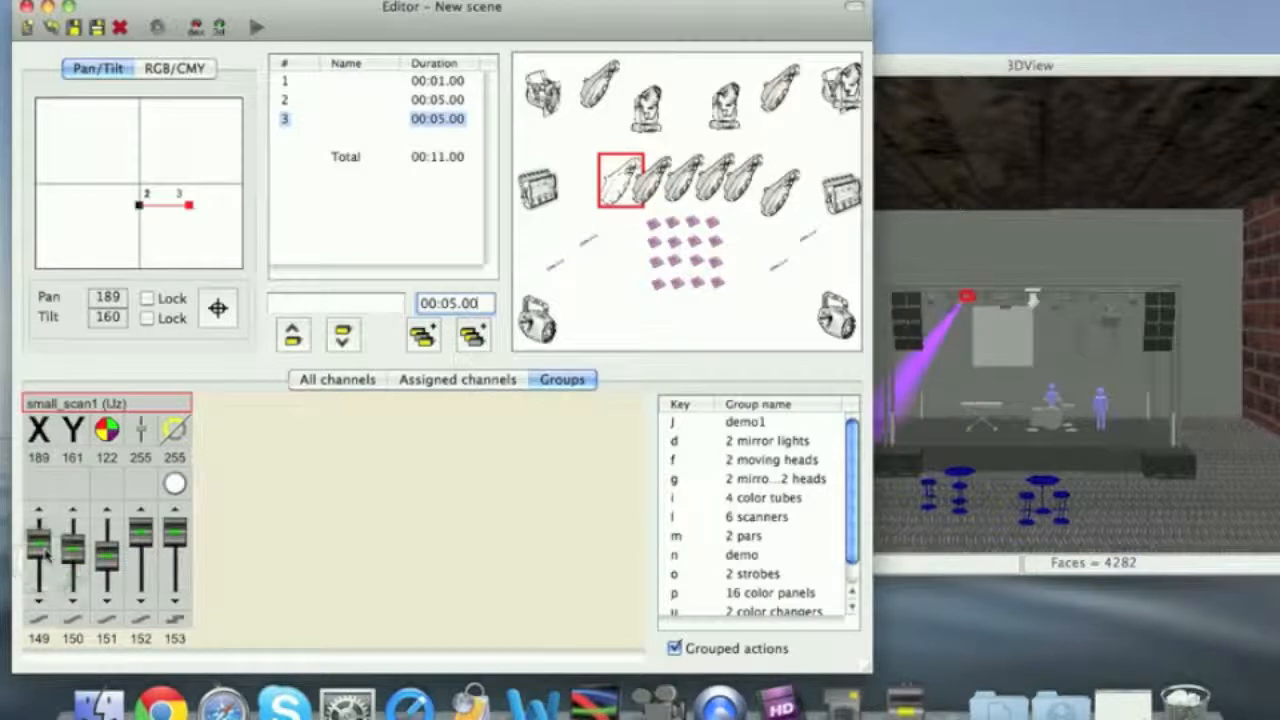
Set small_scan1's Y channel to 34 in step 3, and add a fourth scene step with its X channel at 45
drag(70, 548, 72, 570)
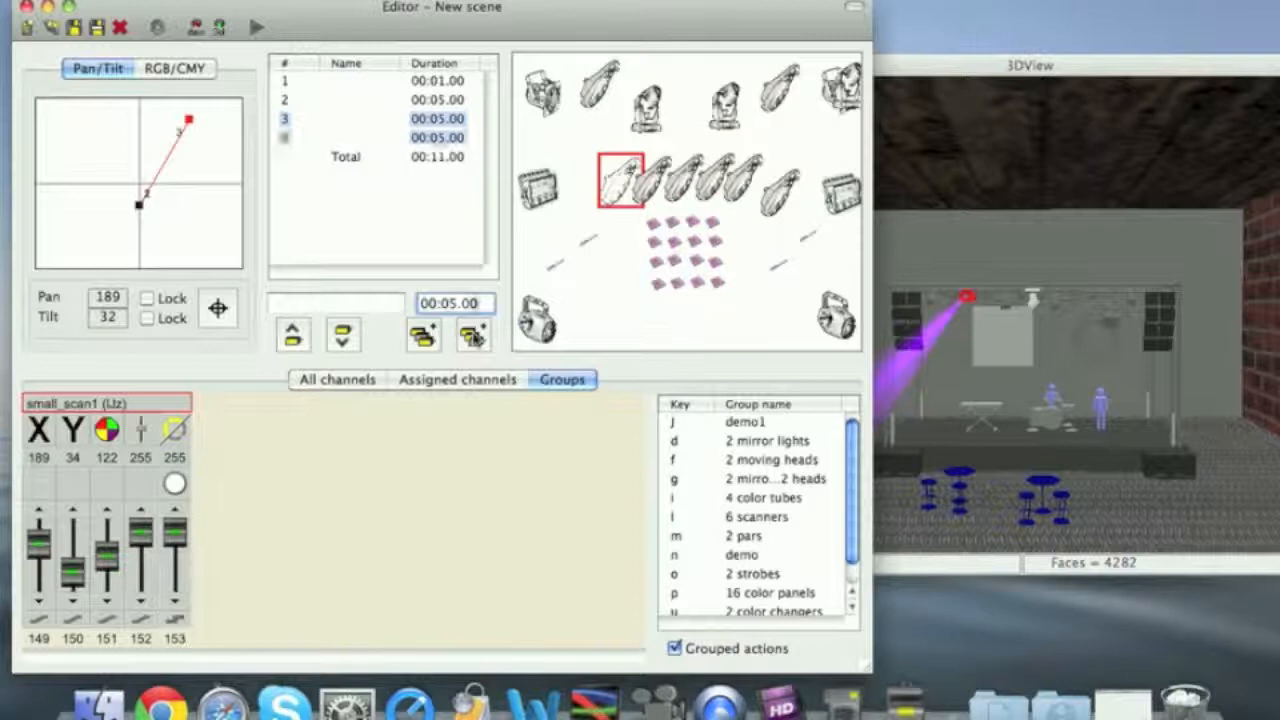
click(471, 336)
drag(40, 556, 39, 578)
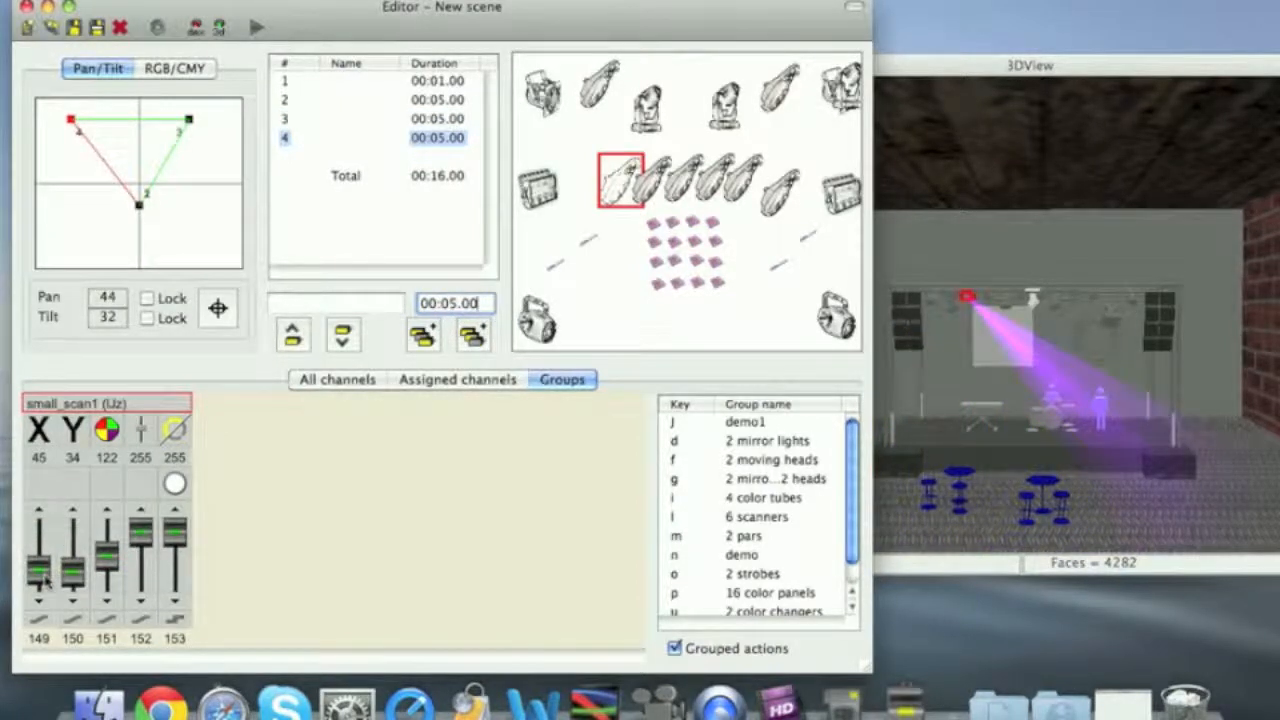
Add a fifth scene step with small_scan1's Y channel at 189, and a sixth with its dimmer at 0
click(471, 336)
drag(80, 568, 83, 542)
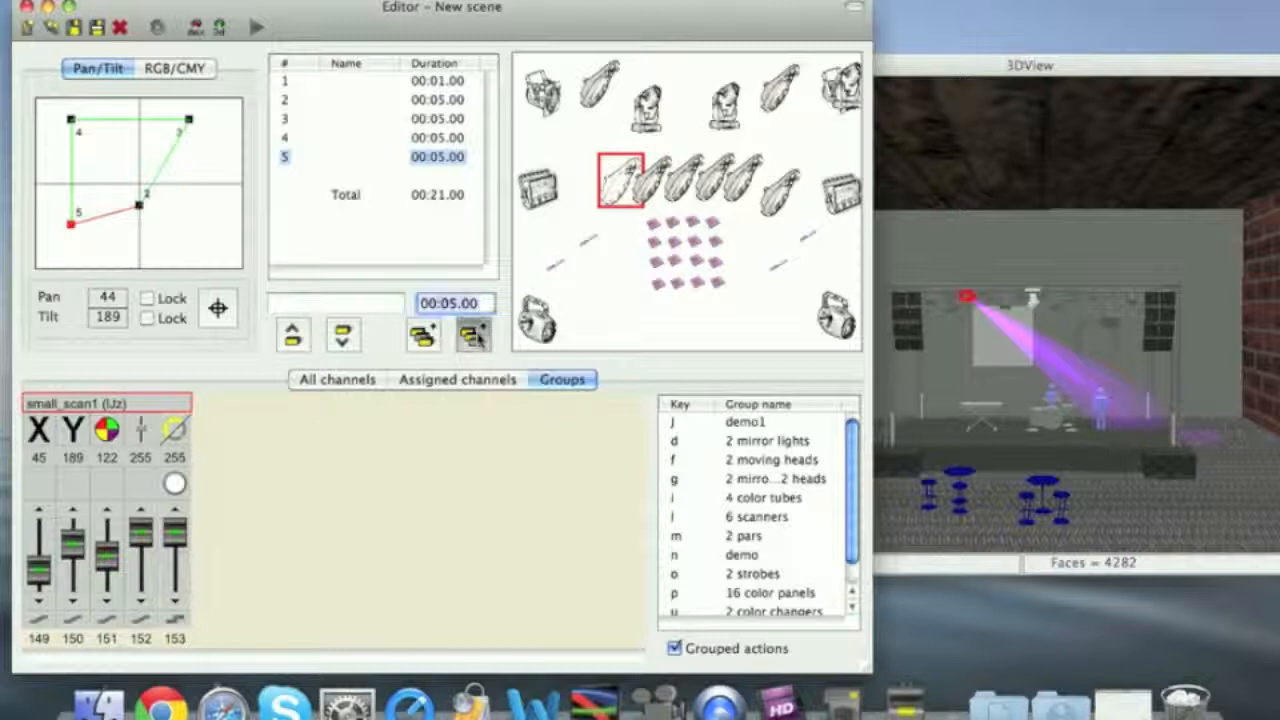
click(473, 337)
drag(141, 537, 130, 600)
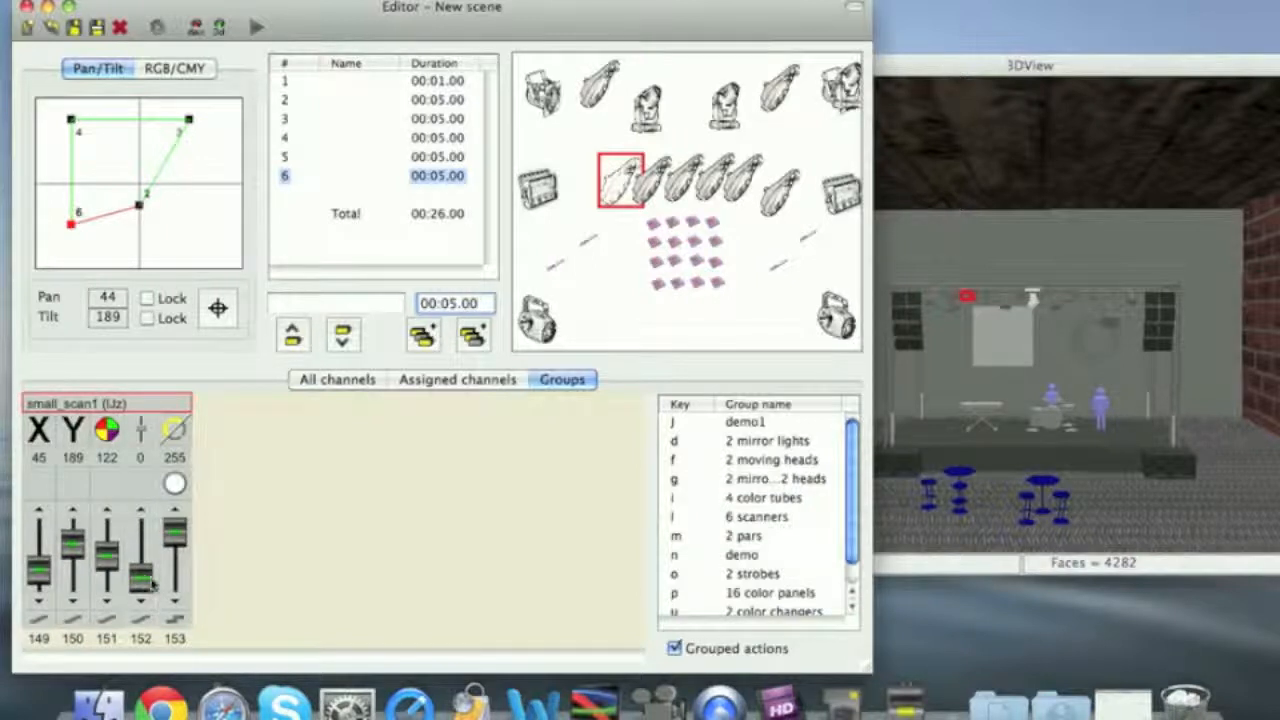
Go back through scene steps 5 to 2 and check small_scan1's beam position in each
click(448, 158)
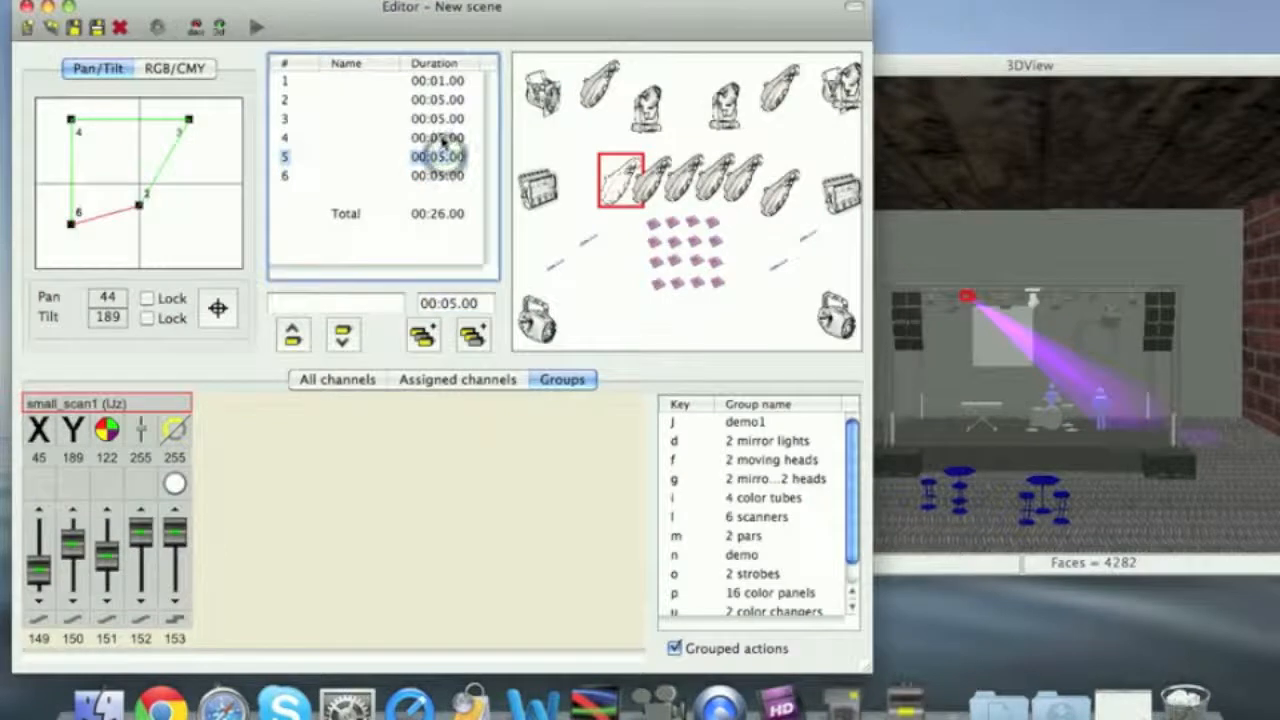
click(442, 137)
click(437, 119)
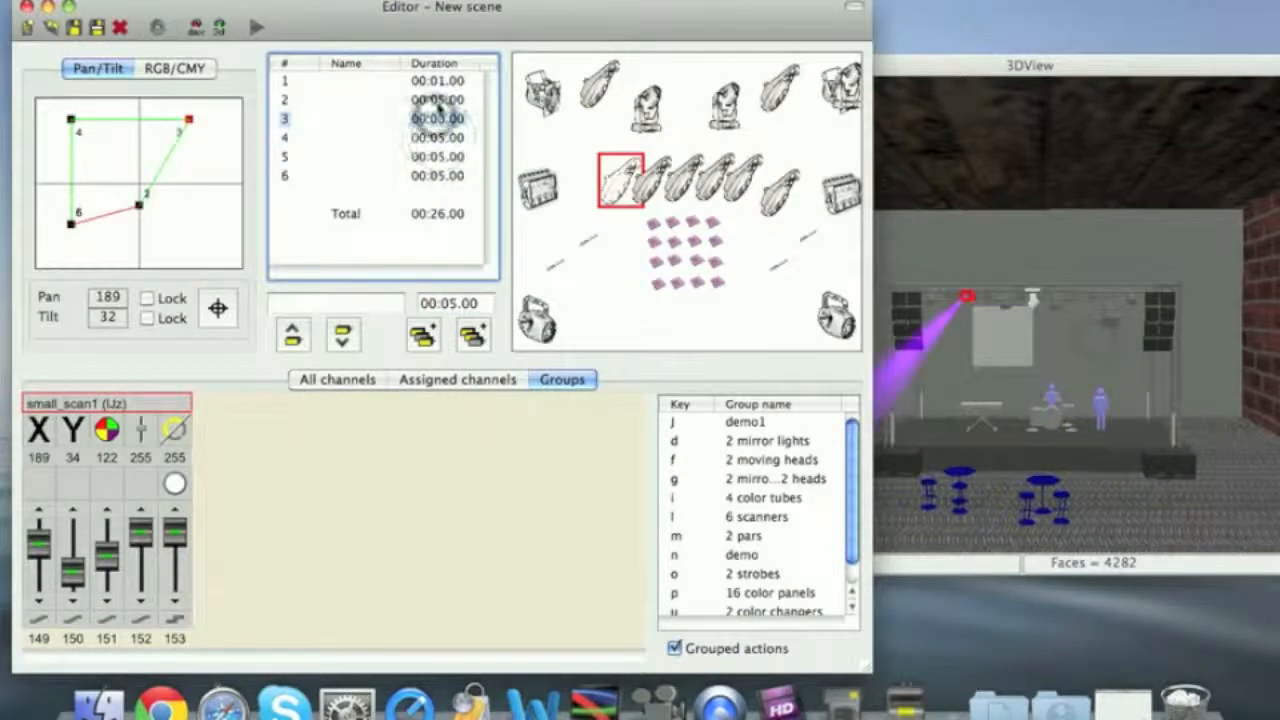
click(440, 99)
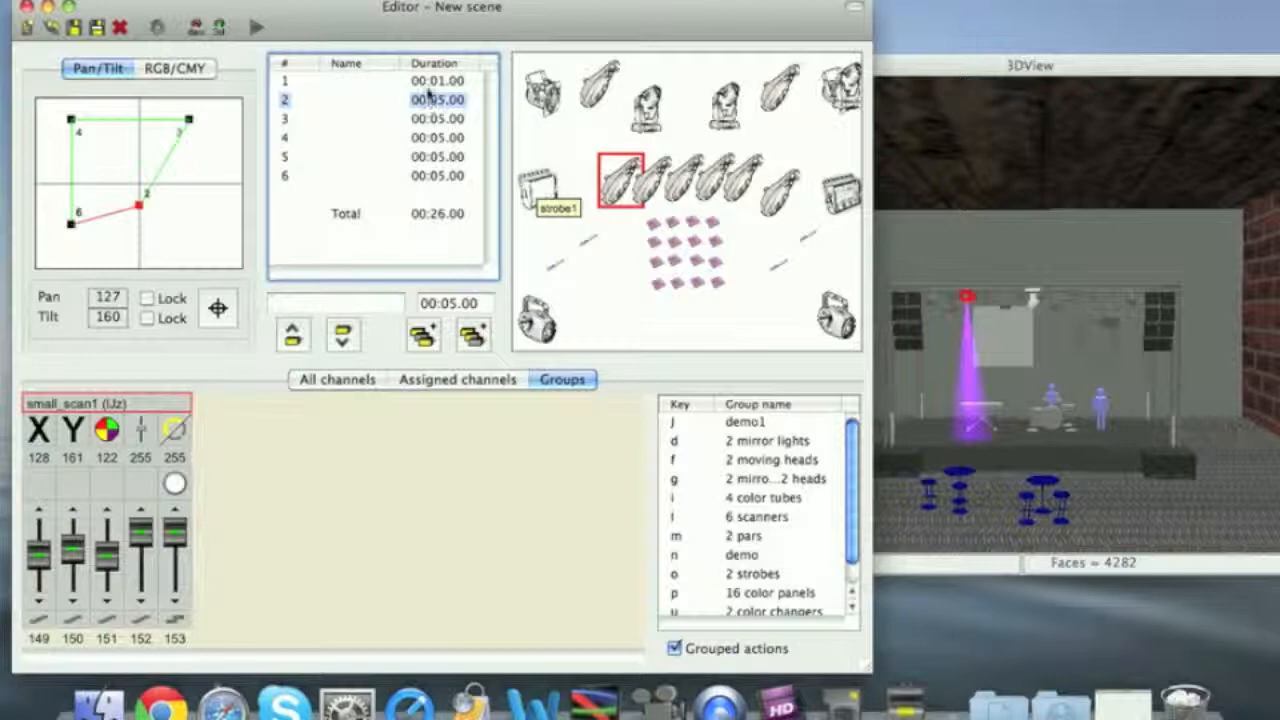
Play the scene from step 1 to examine small_scan1's movement and fades in the 3D view, and stop playback
click(287, 81)
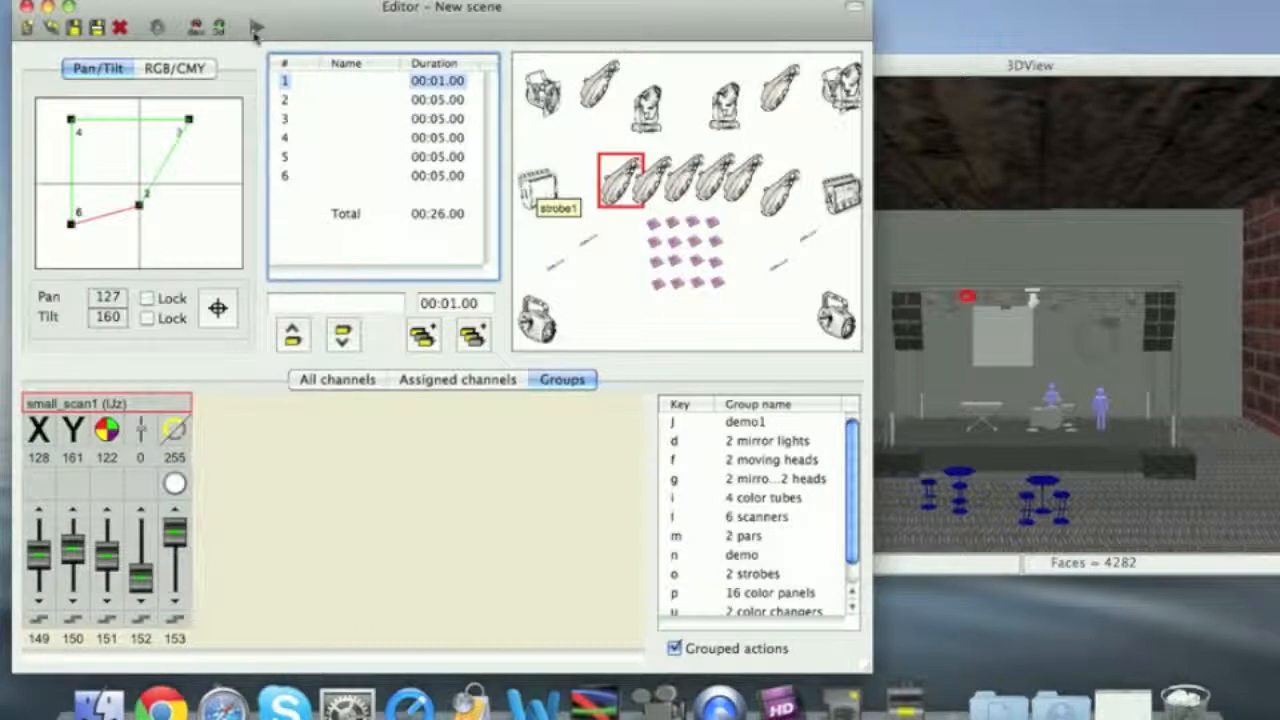
click(256, 30)
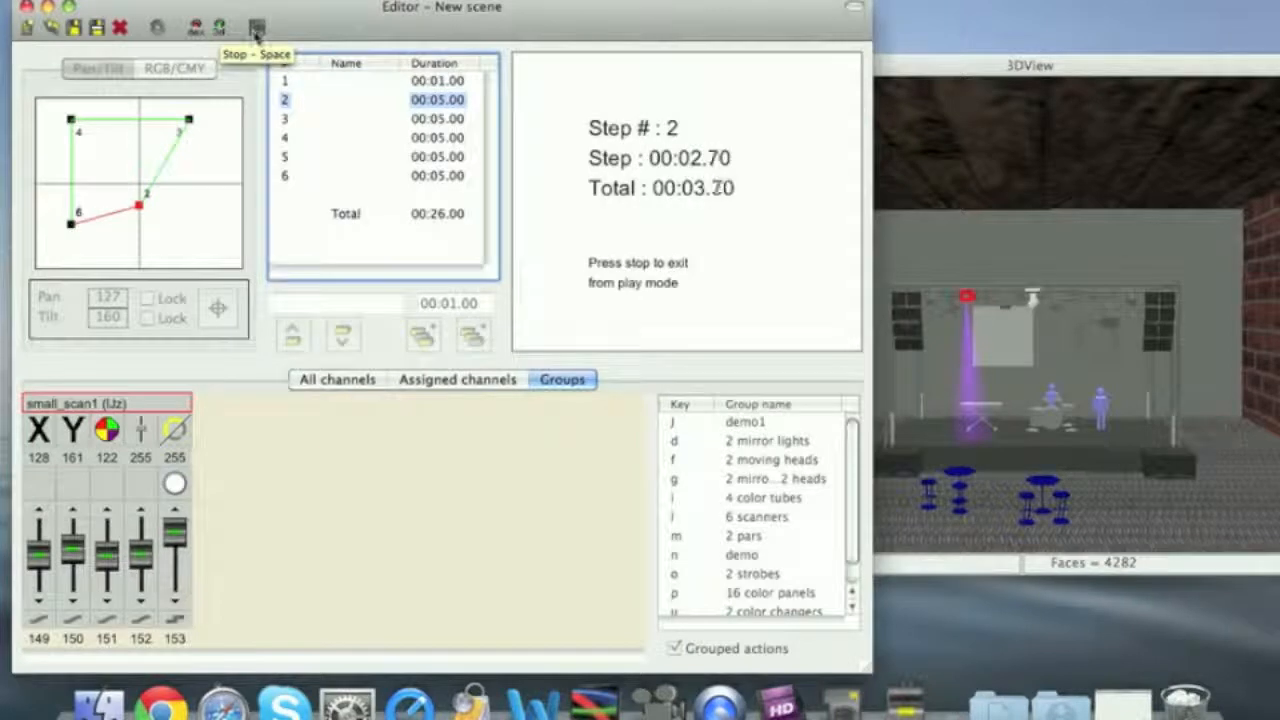
double_click(930, 62)
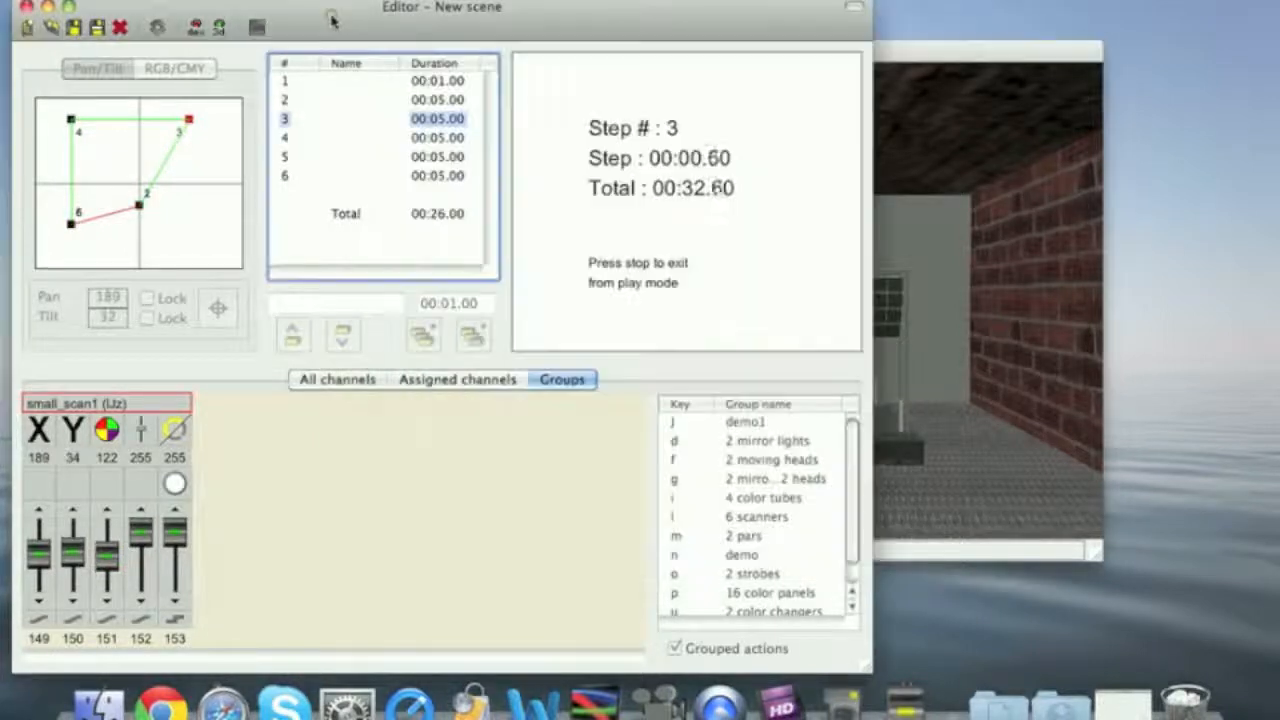
click(331, 17)
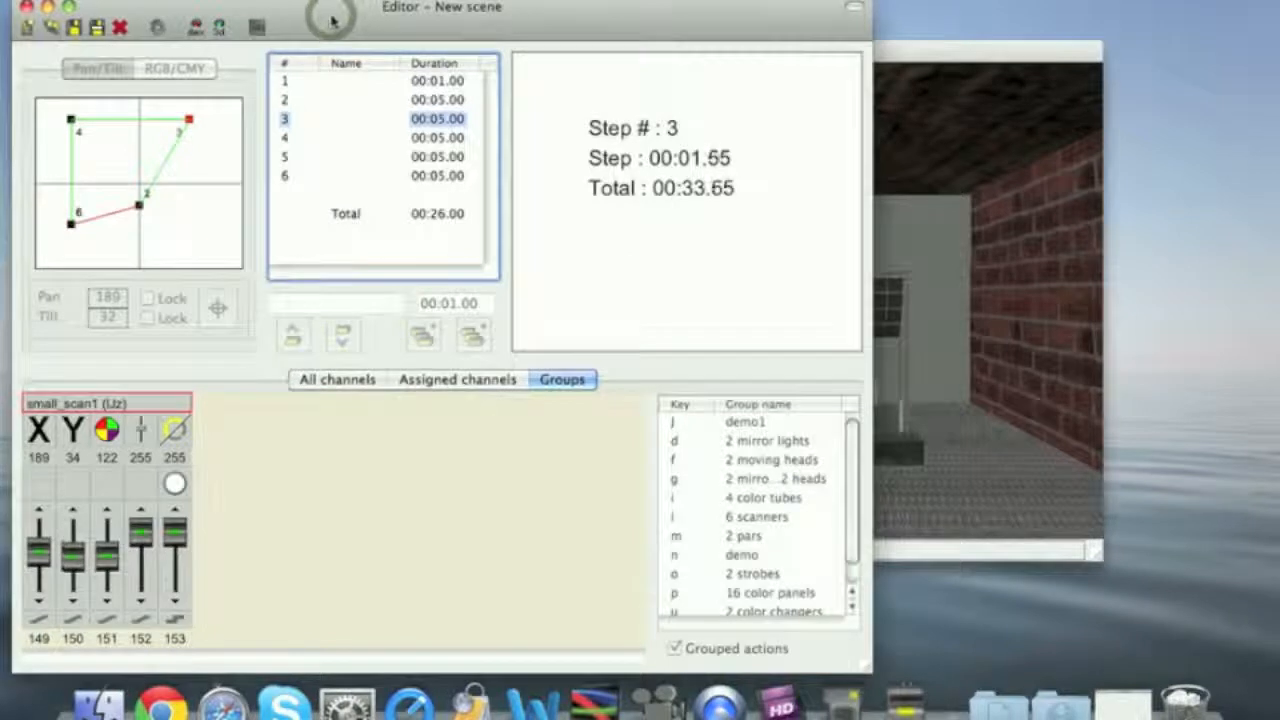
click(257, 27)
click(257, 27)
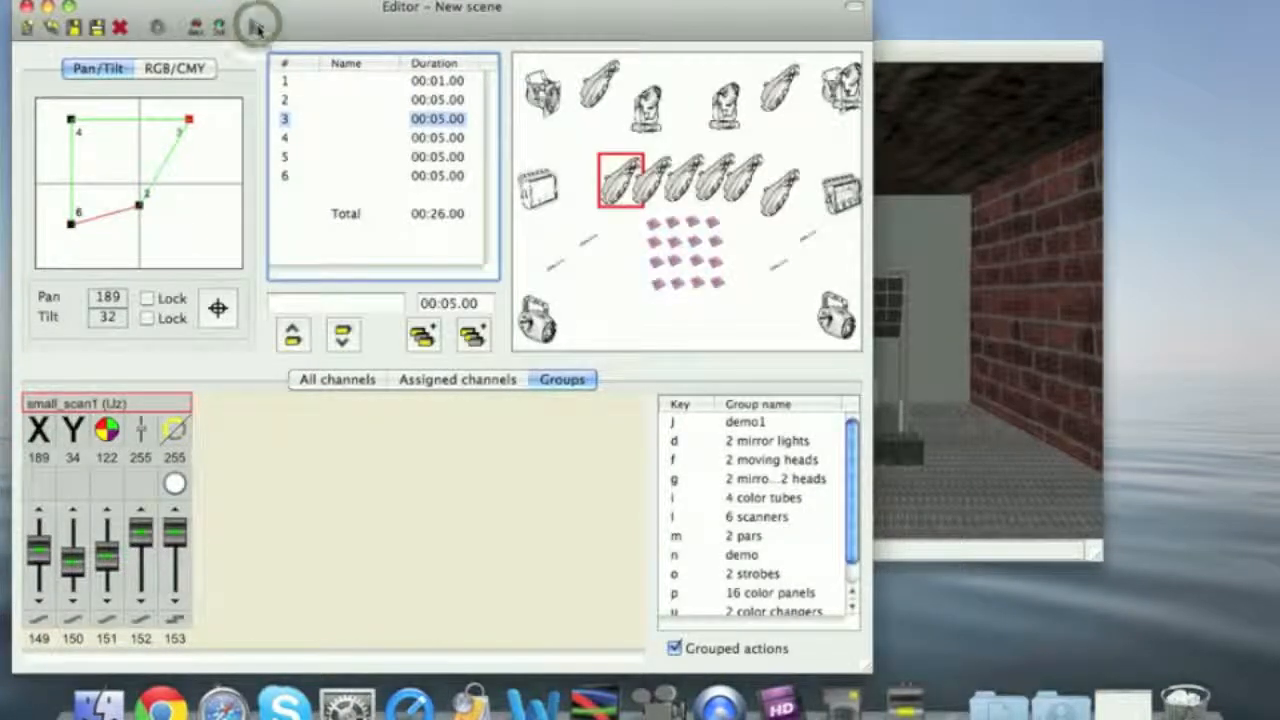
click(970, 55)
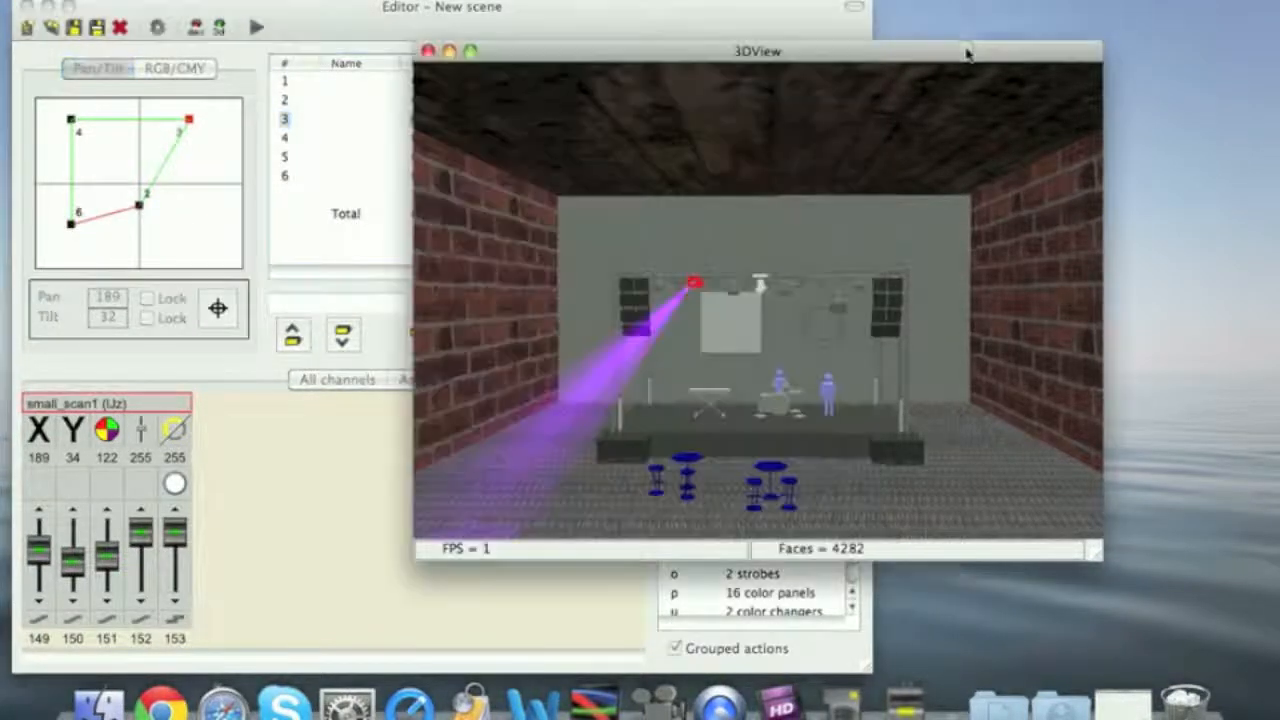